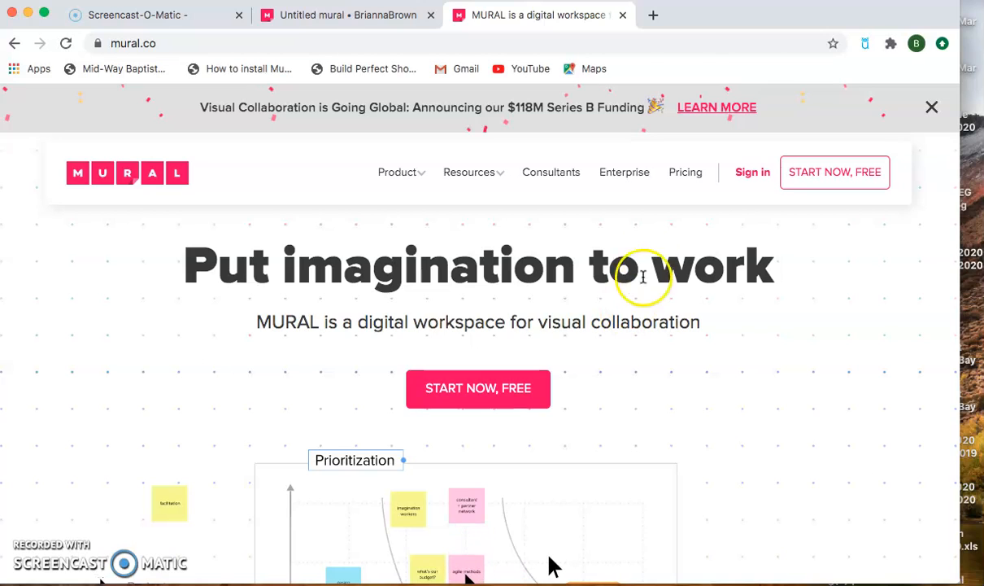
Sign in to the MURAL account and create a new mural from the Blank mural template
left_click(753, 175)
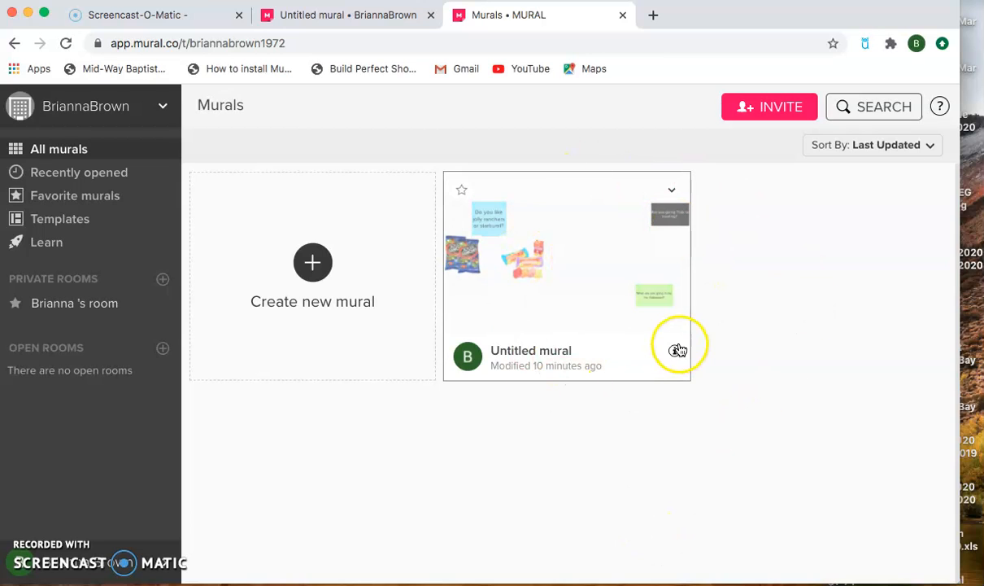
left_click(314, 265)
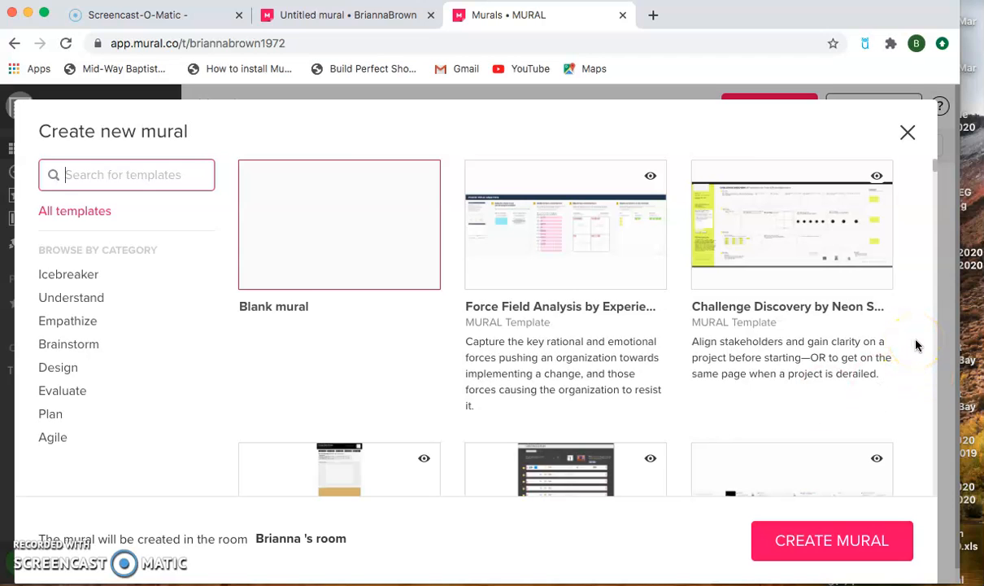
scroll(846, 311, "down", 3)
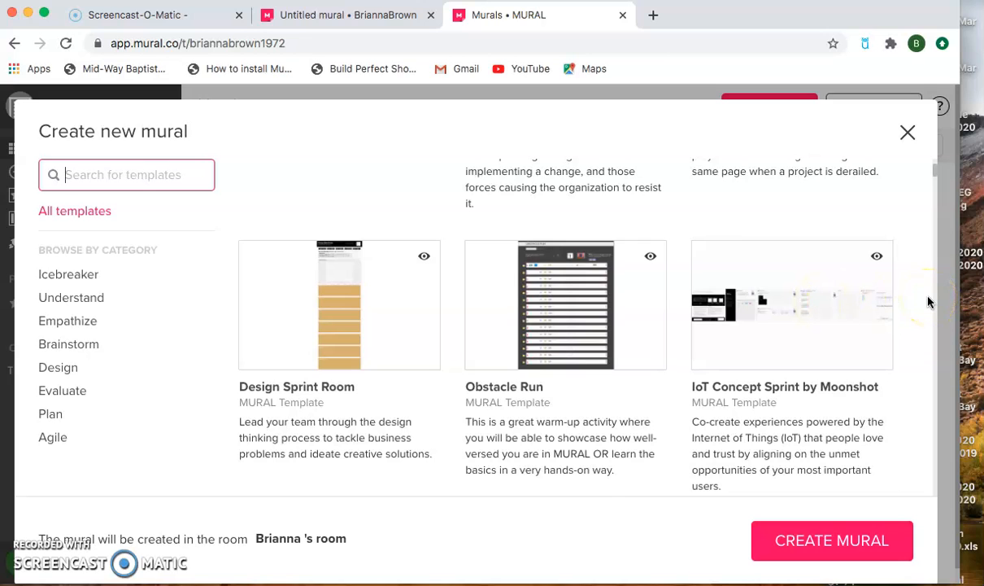
scroll(556, 209, "up", 3)
left_click(320, 259)
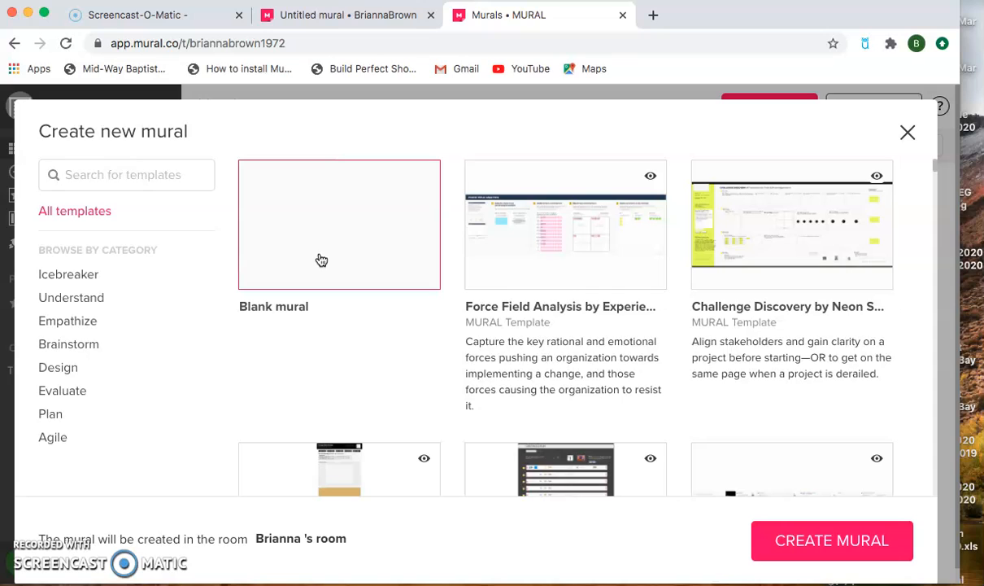
left_click(830, 542)
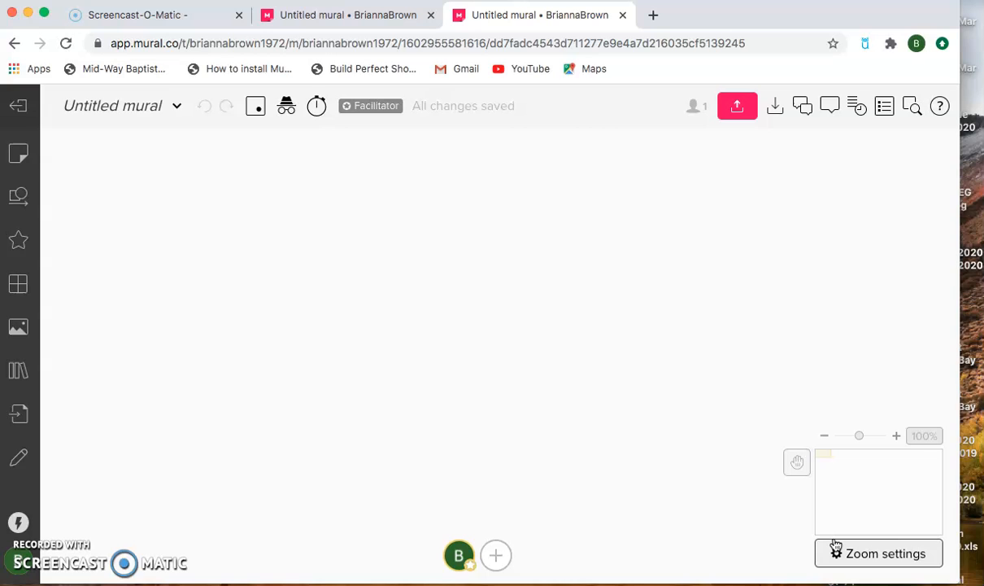
Look through the available text and sticky note options, the shapes and connectors, and the icons
left_click(25, 156)
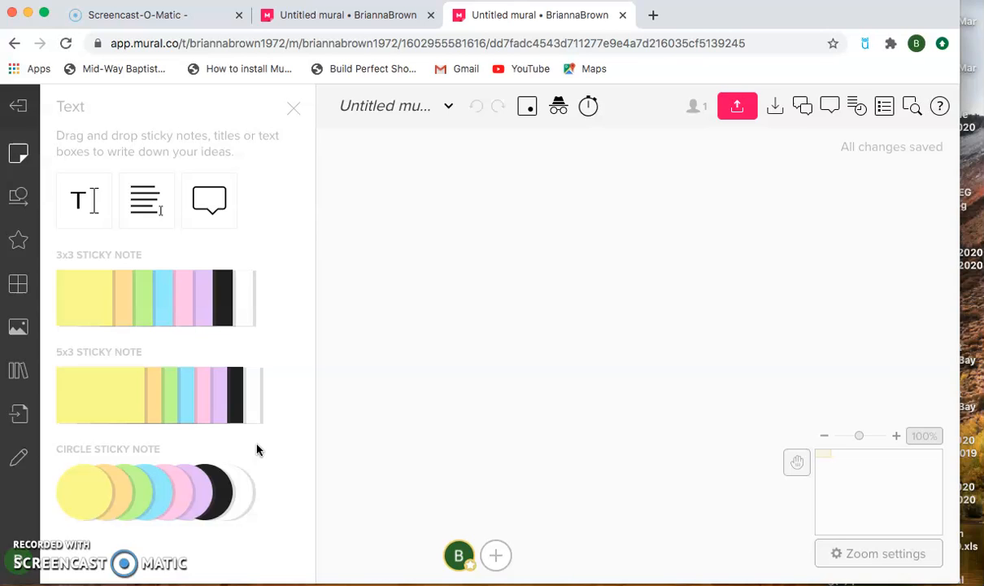
left_click(292, 109)
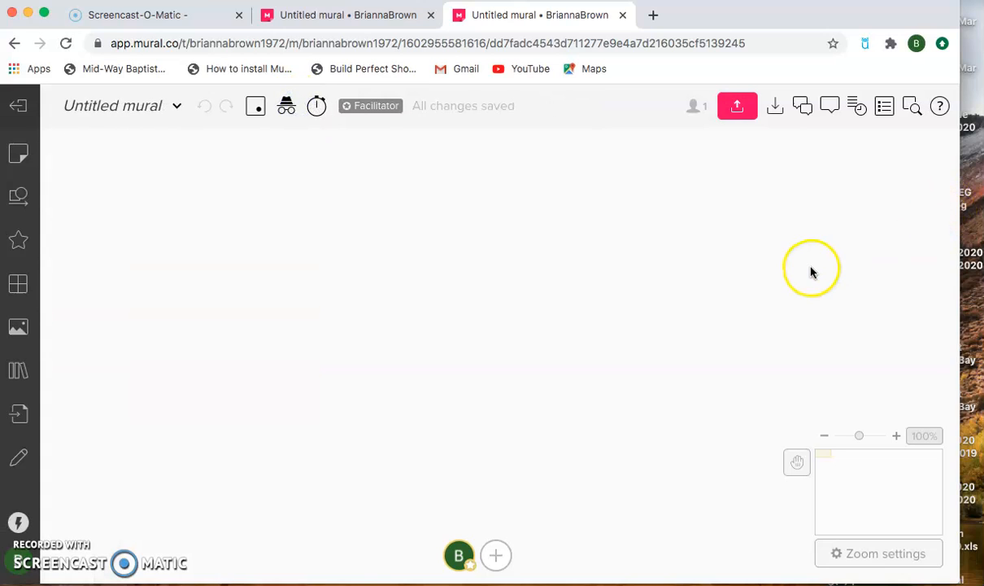
left_click(18, 196)
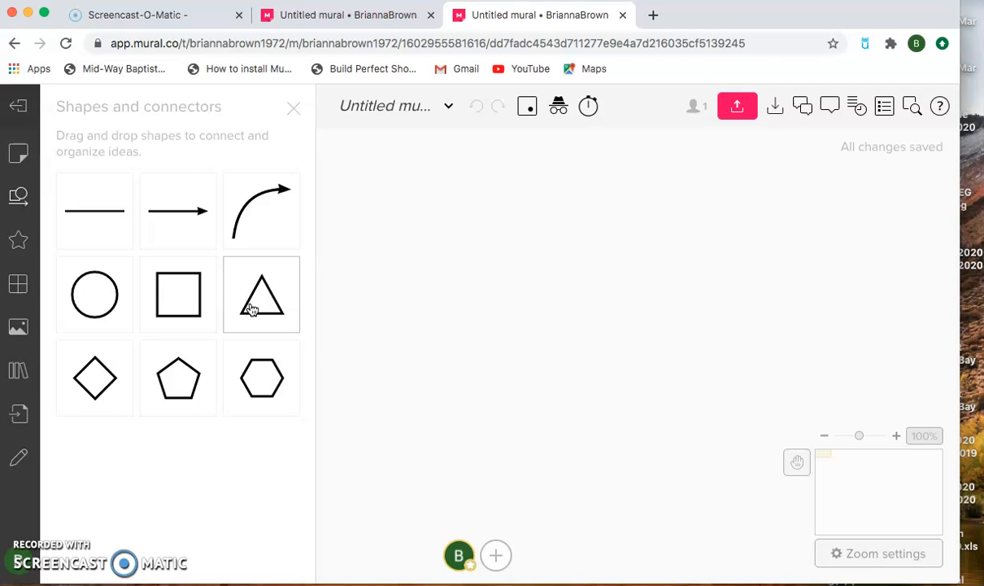
left_click(19, 240)
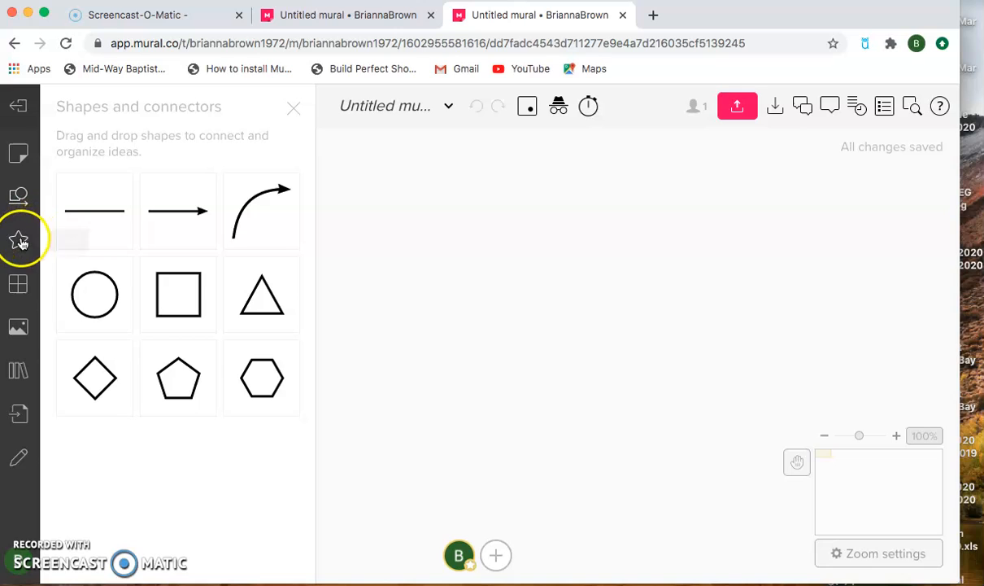
left_click(204, 149)
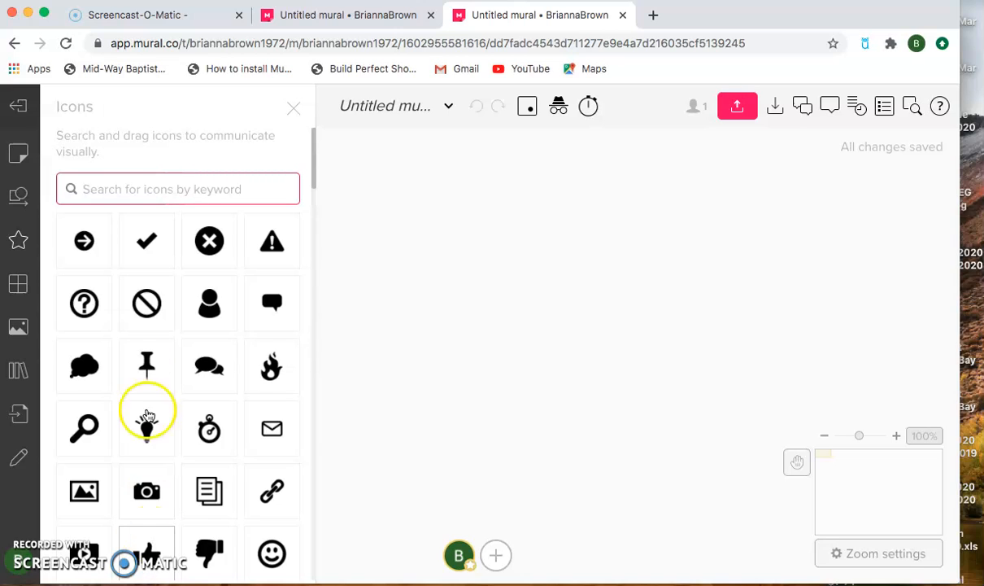
Browse the frameworks, looking over the Layouts, Design, Agile and Business categories and returning to Agile
left_click(18, 284)
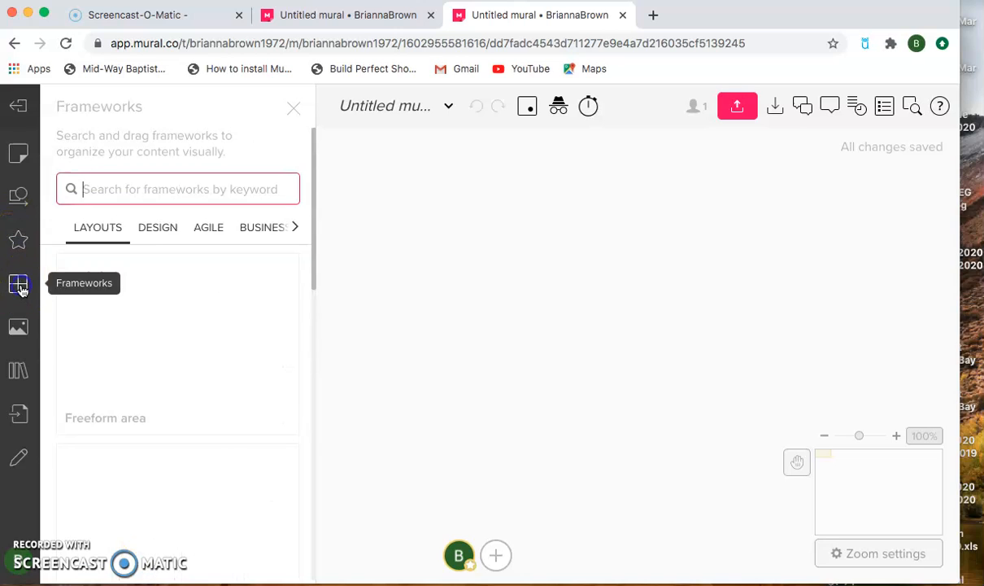
scroll(205, 336, "down", 4)
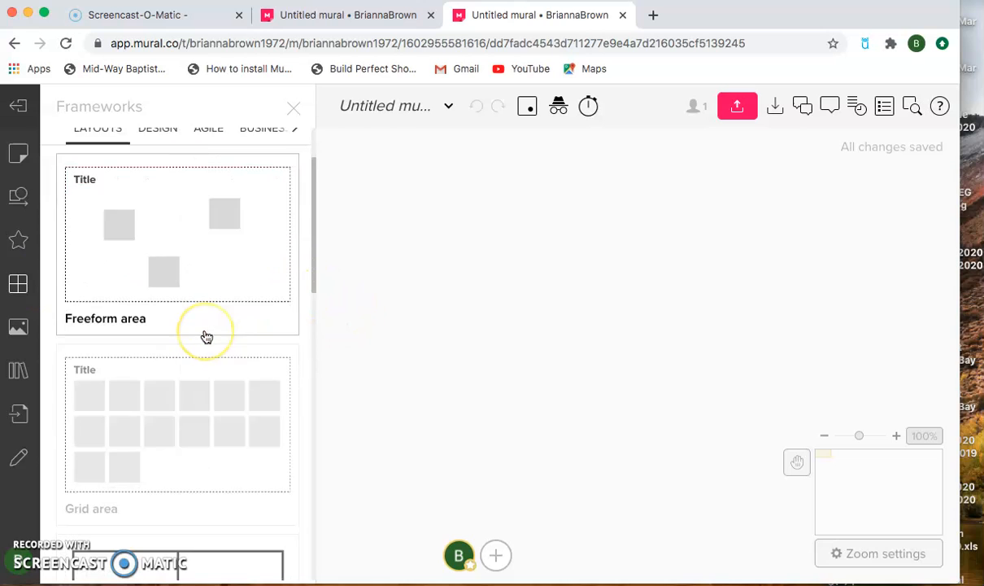
left_click(18, 285)
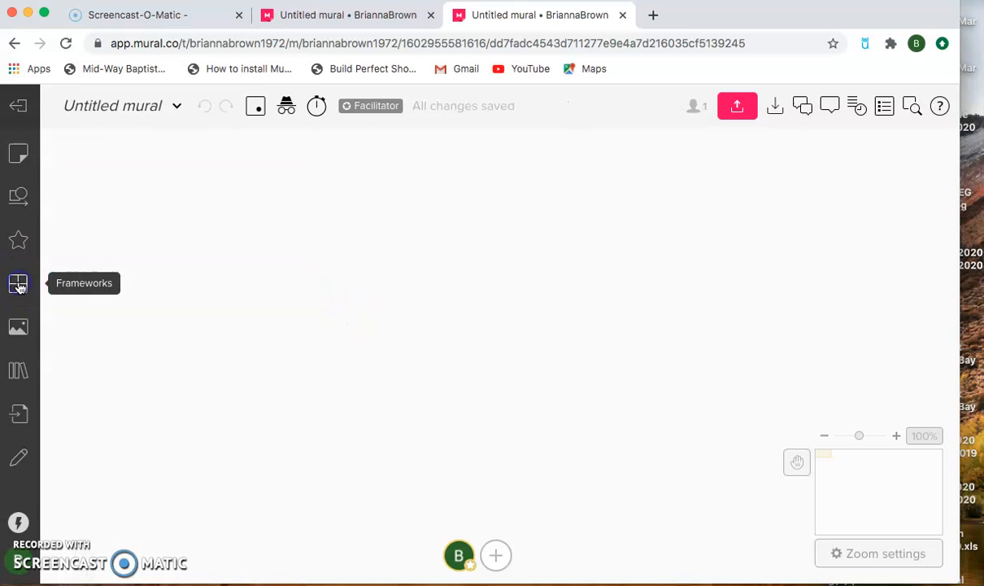
left_click(18, 285)
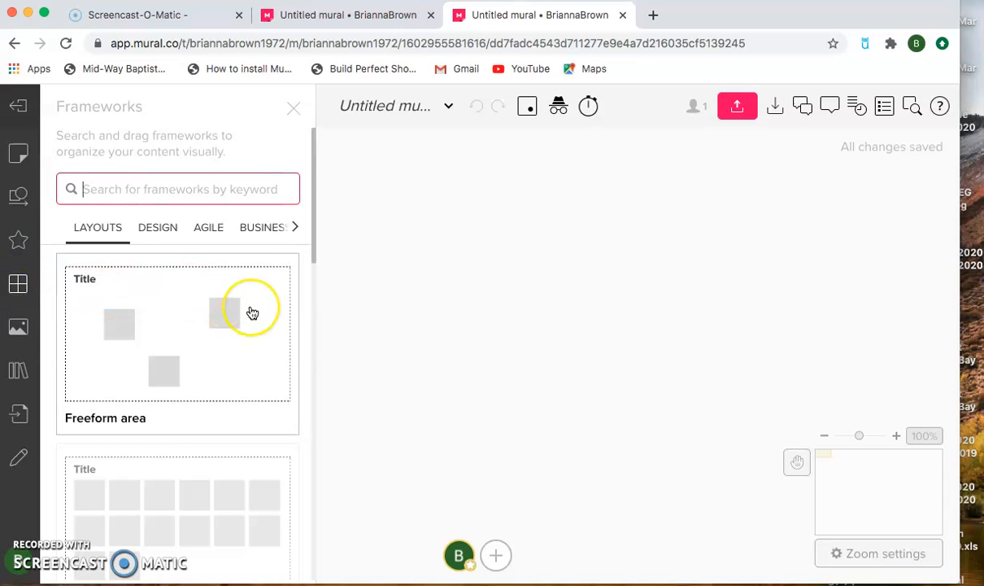
scroll(252, 313, "down", 10)
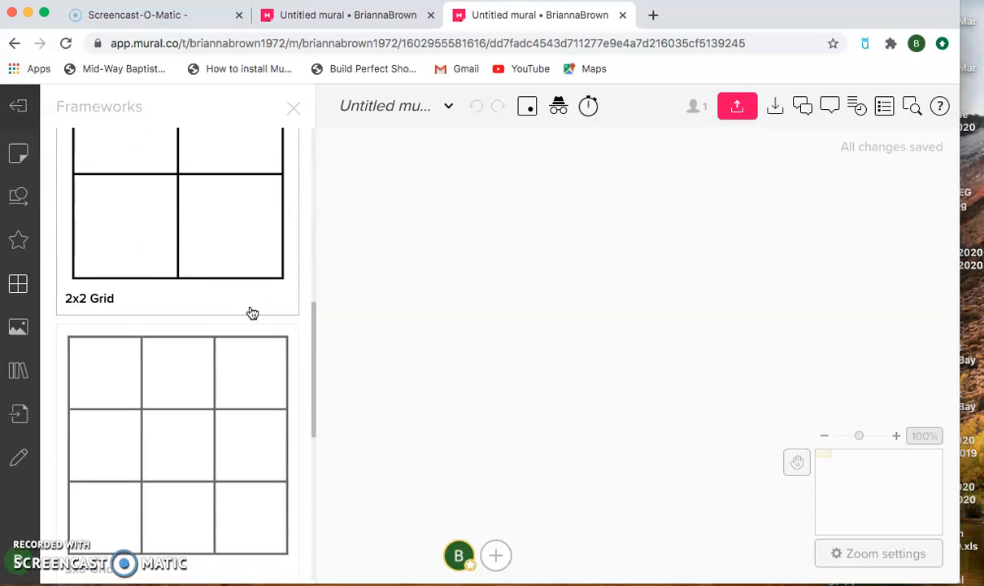
scroll(252, 313, "up", 10)
left_click(163, 232)
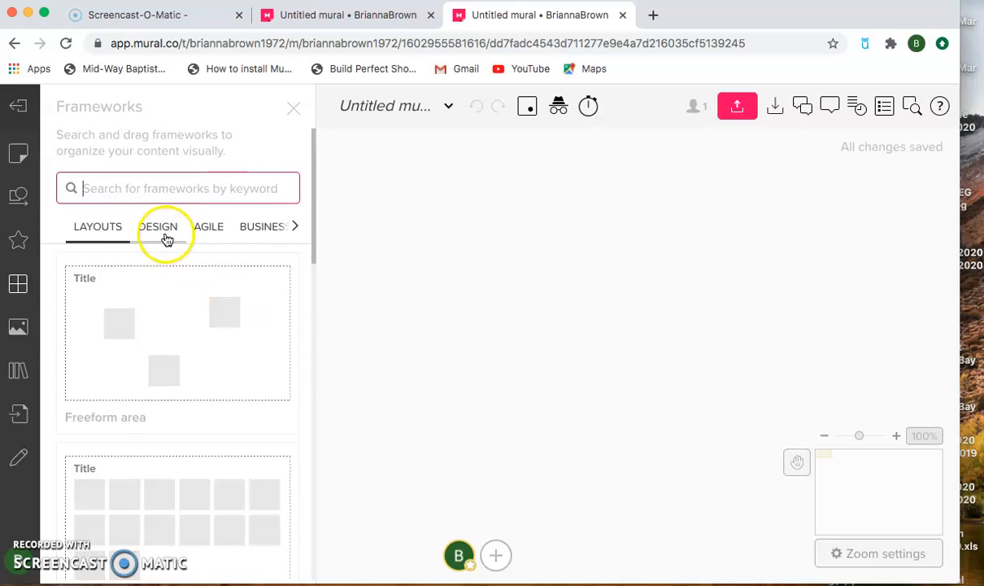
left_click(211, 228)
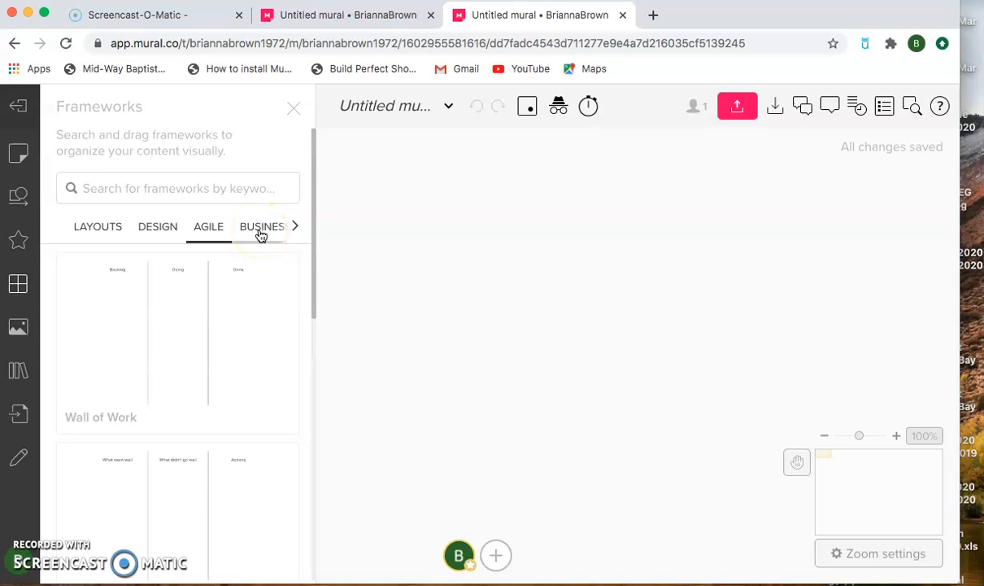
left_click(260, 232)
left_click(202, 231)
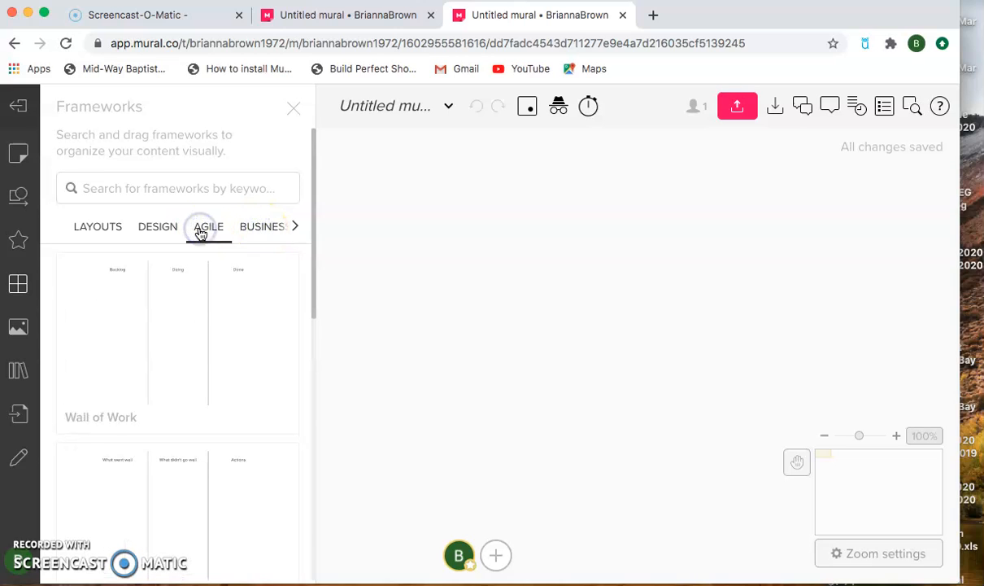
Add the Wall of Work framework to the canvas and inspect its columns at 32% zoom
left_click(171, 319)
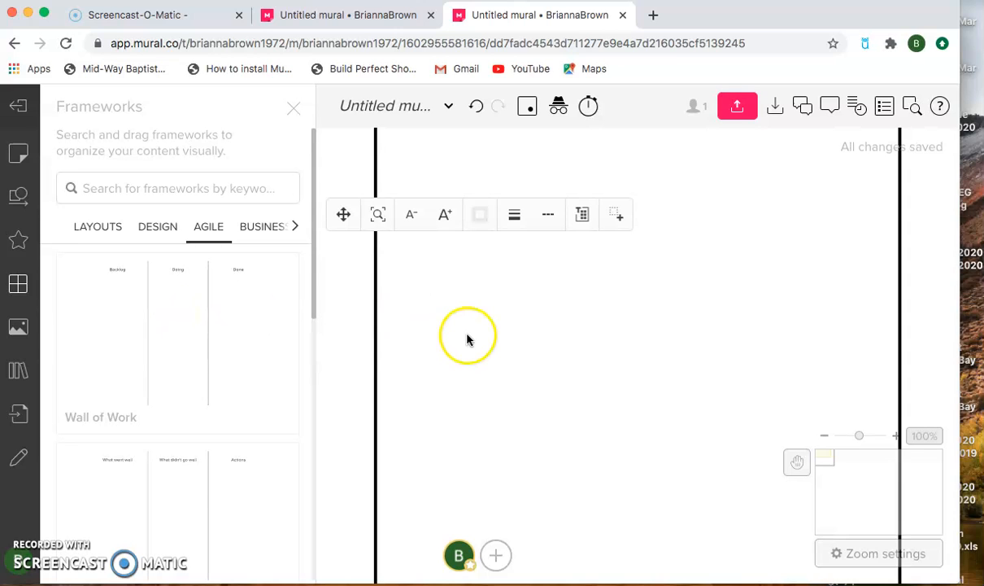
left_click(826, 436)
left_click(826, 436)
left_click(825, 436)
left_click(826, 436)
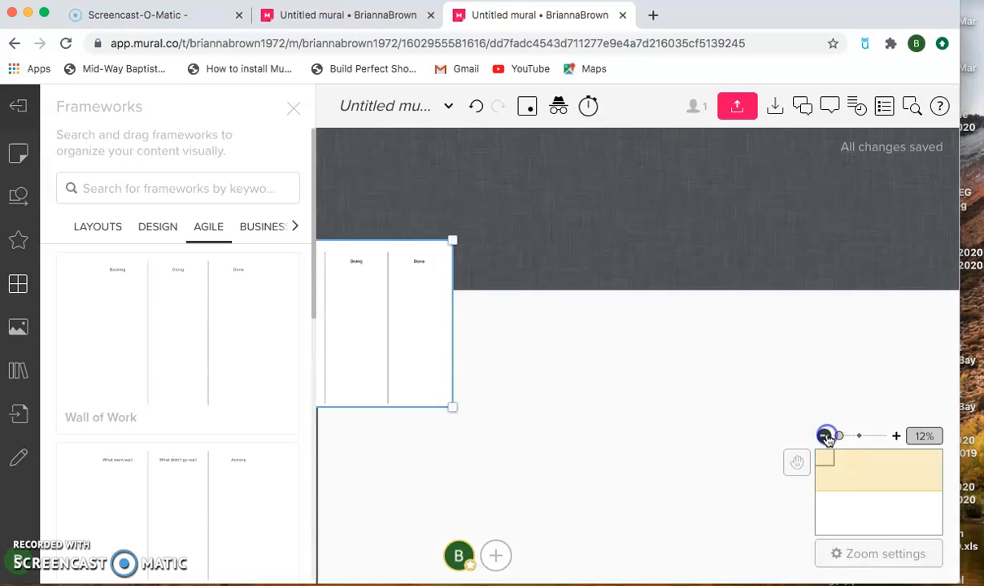
left_click(894, 436)
left_click(894, 436)
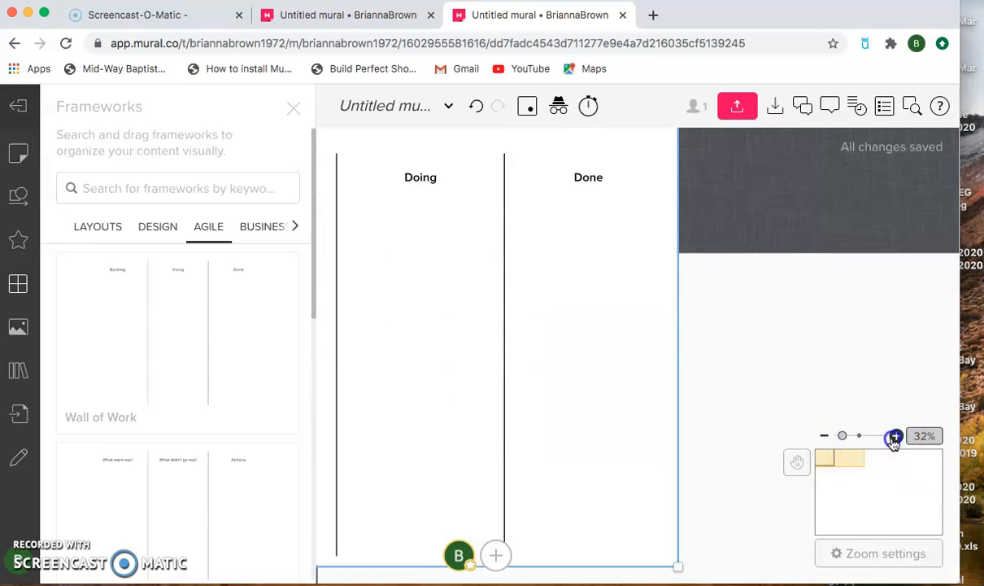
scroll(531, 383, "left", 2)
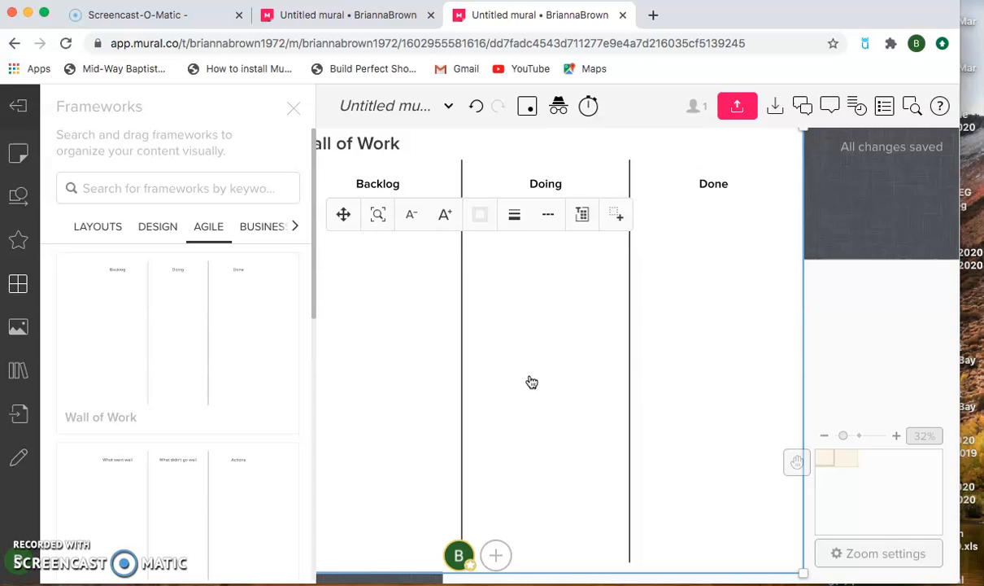
Undo the insertion of the Wall of Work framework
left_click(514, 319)
left_click(478, 108)
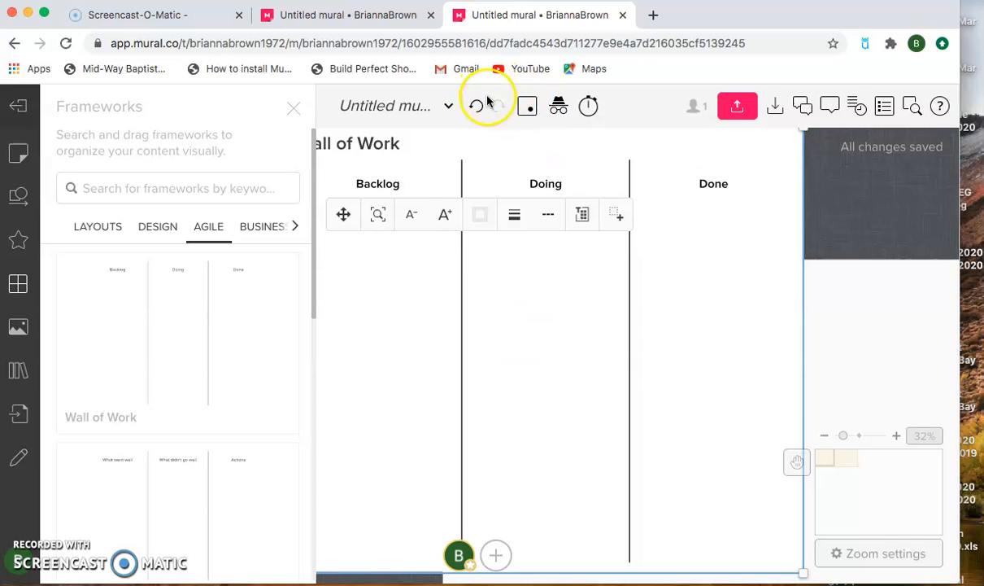
left_click(482, 112)
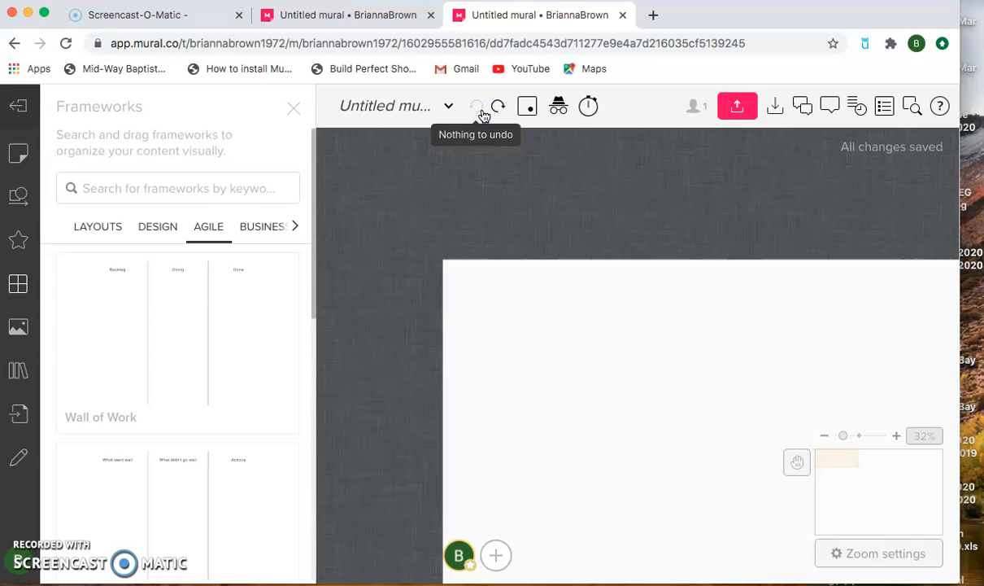
Search the image library for "hat" and look through the pictures
left_click(18, 326)
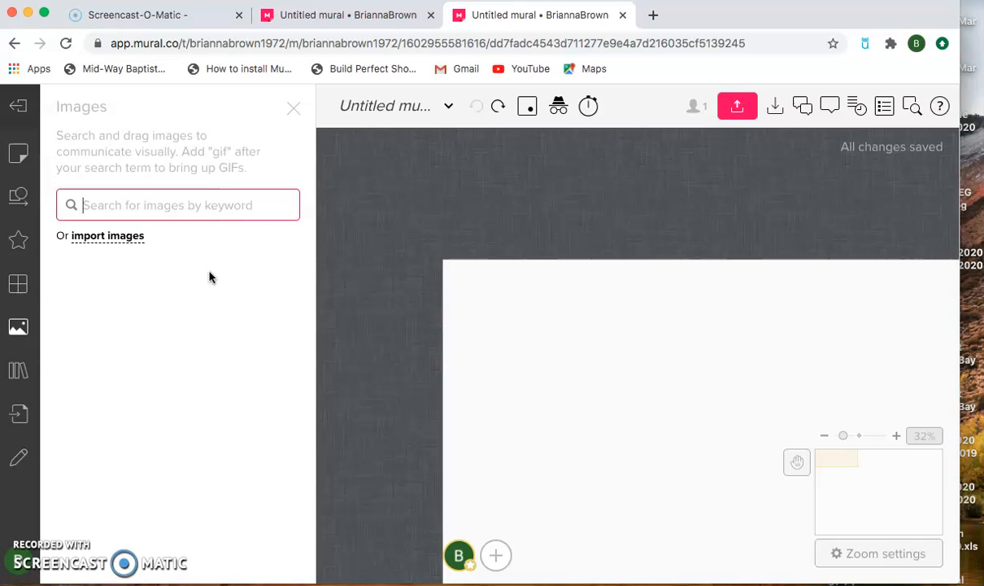
left_click(102, 321)
type("hat")
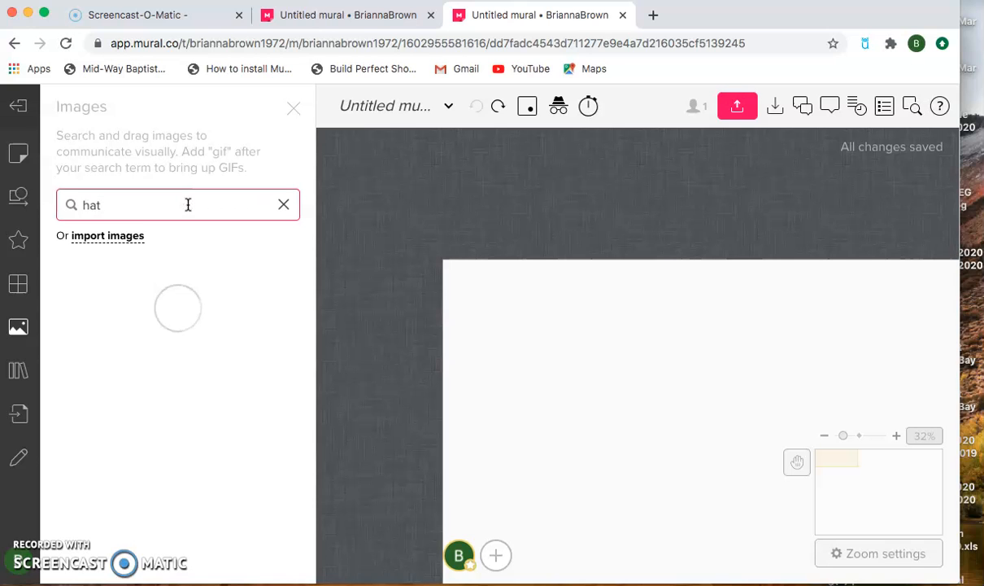
scroll(206, 511, "down", 4)
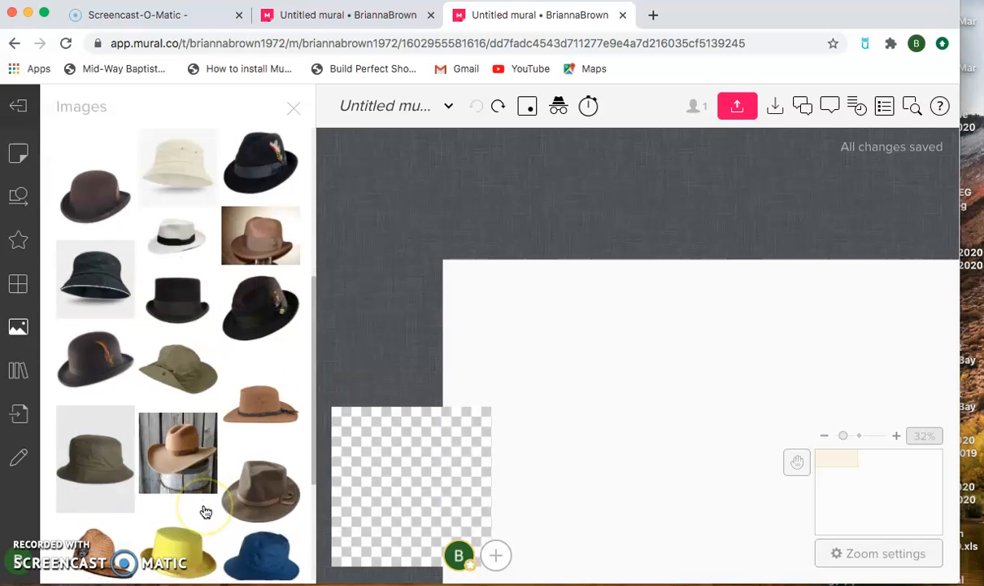
scroll(206, 511, "down", 3)
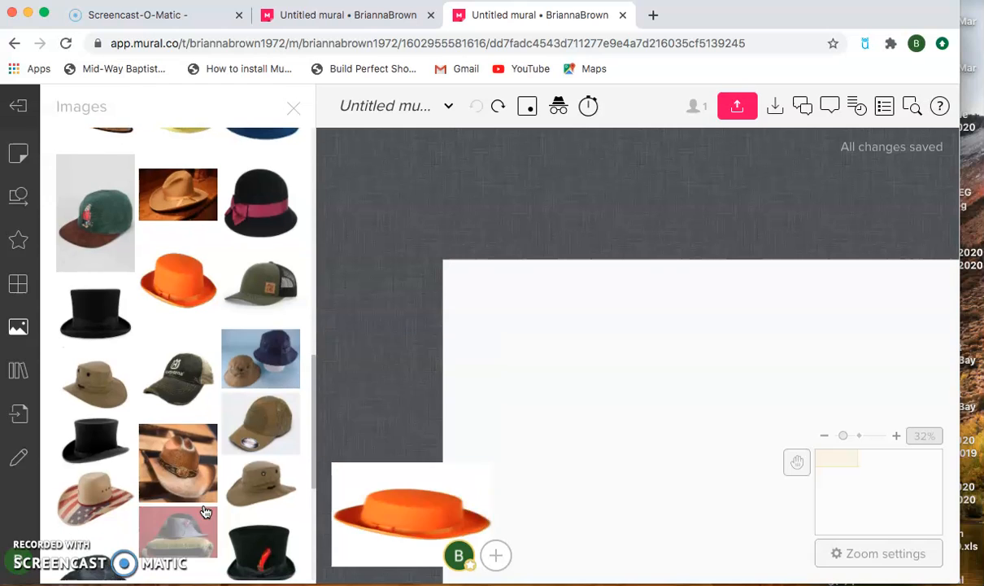
Place the cream hat with the brown band near the mural's upper-left corner, and undo the insertion
left_click(254, 213)
scroll(250, 199, "up", 3)
scroll(251, 199, "up", 5)
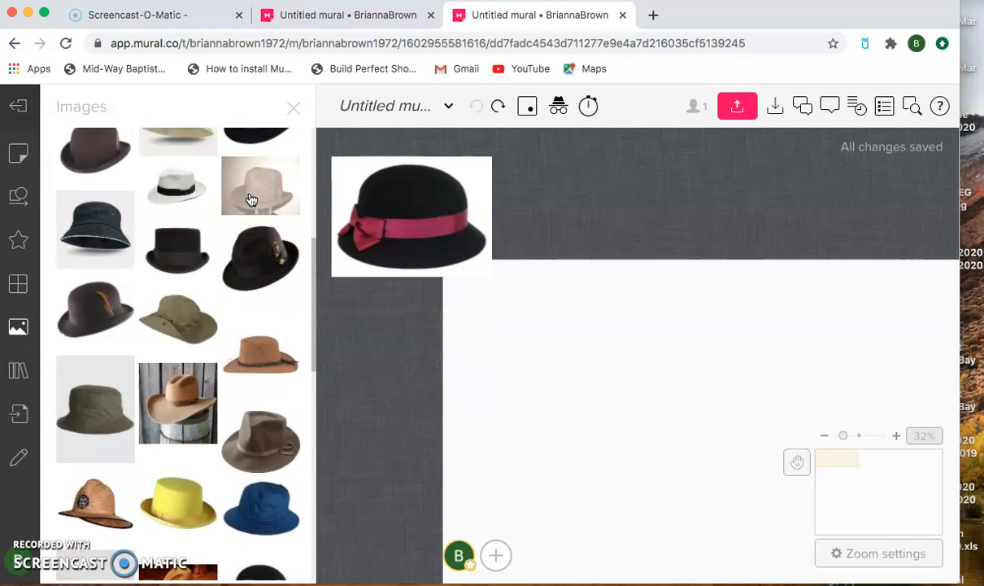
left_click(260, 236)
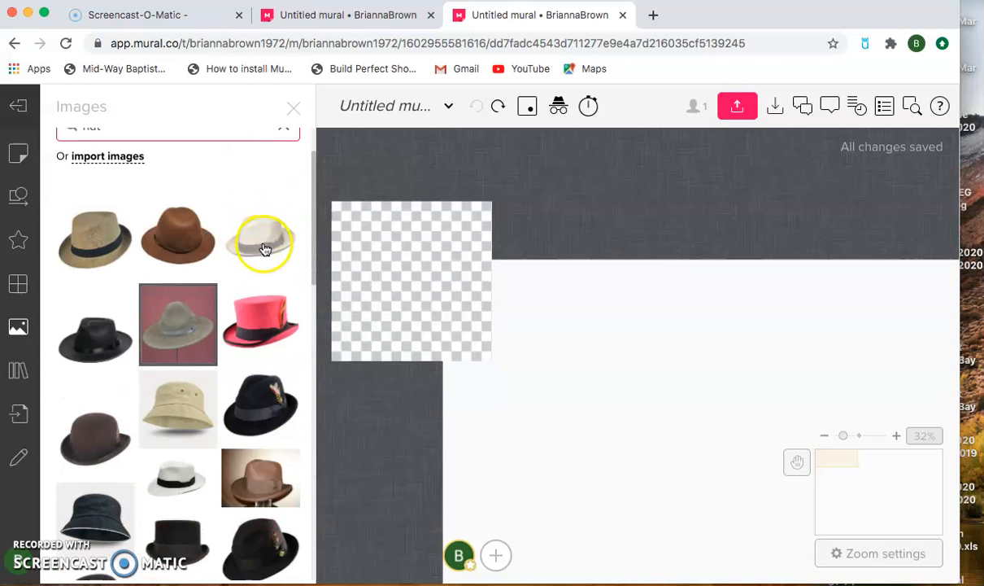
left_click(733, 433)
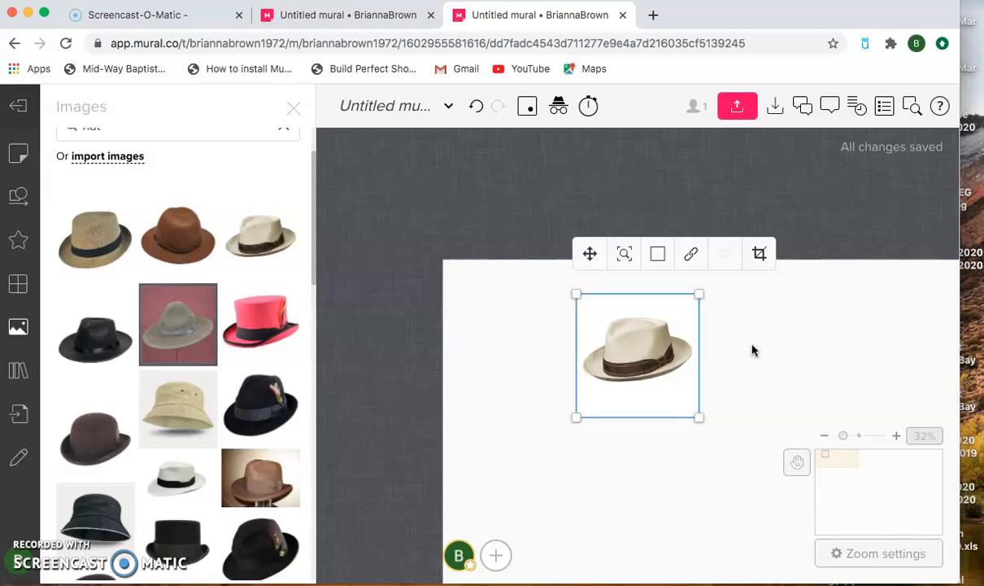
left_click_drag(253, 395, 210, 397)
left_click(476, 106)
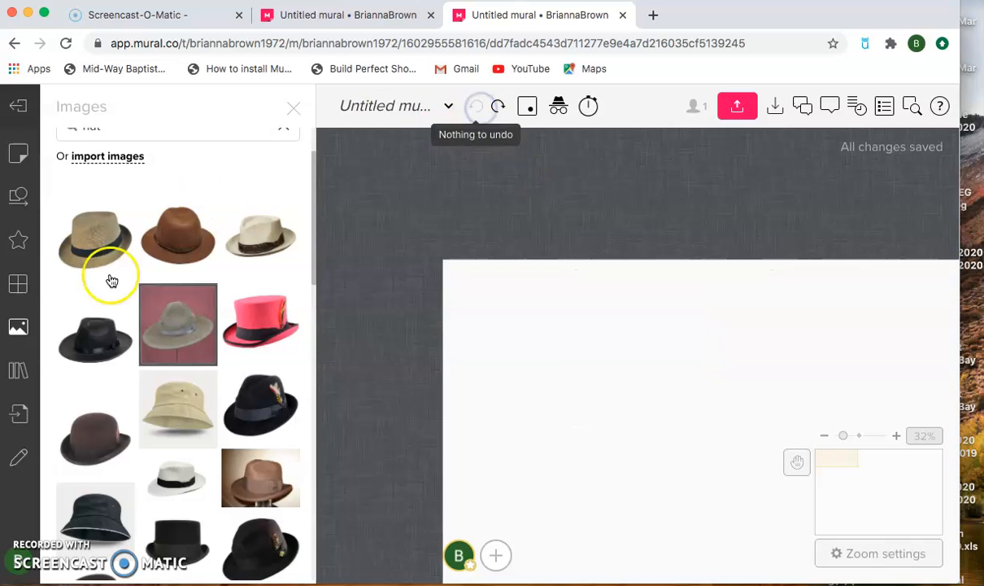
Look at the content library and the sources available for importing files
left_click(18, 370)
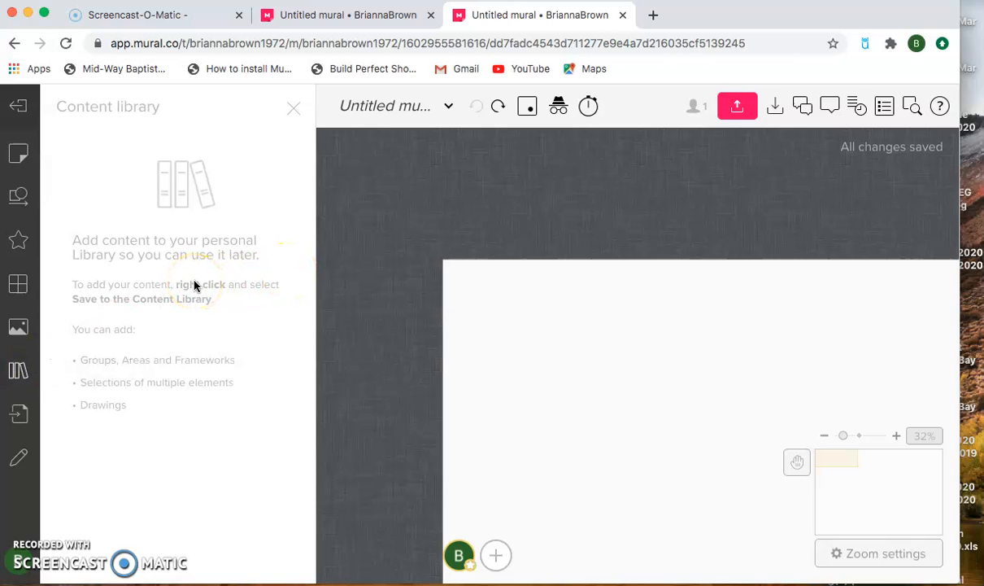
left_click(19, 414)
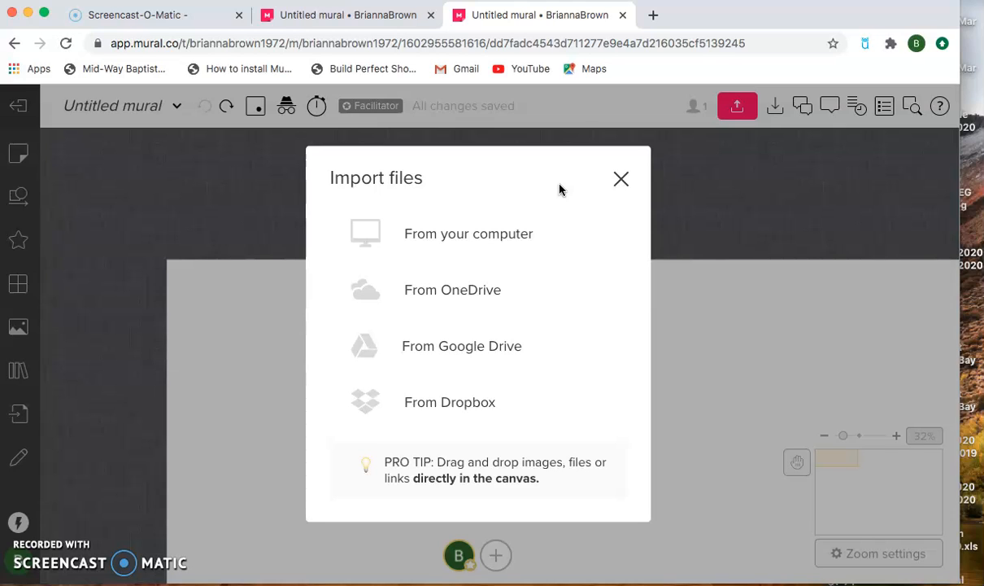
left_click(593, 188)
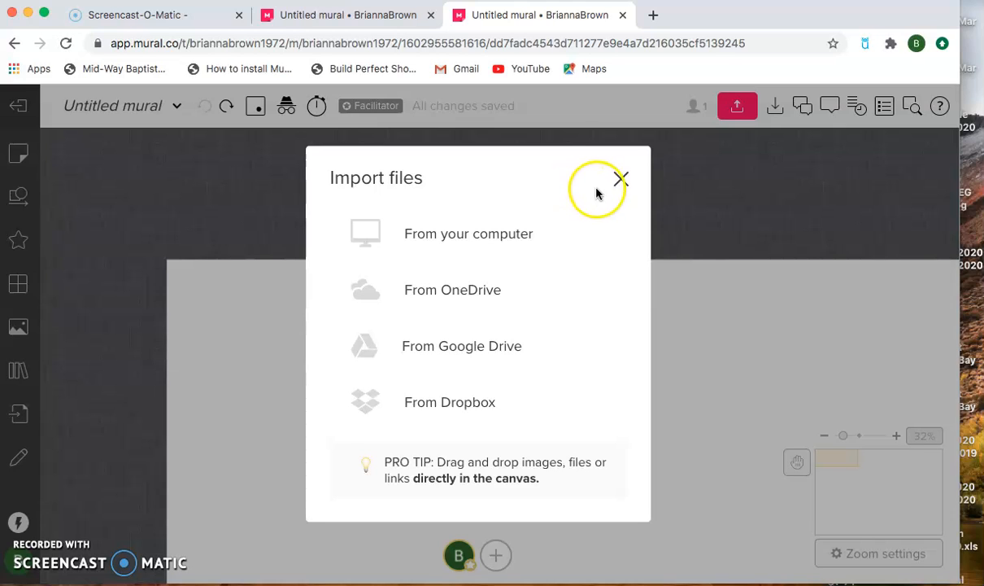
Leave the file import dialog and try enlarging and shrinking the view of the mural
left_click(623, 183)
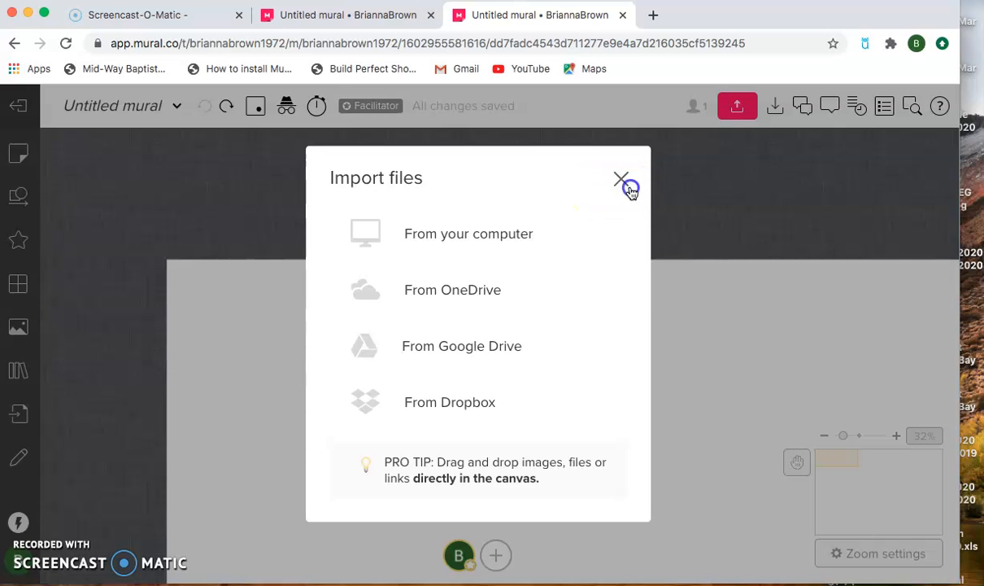
left_click(316, 228)
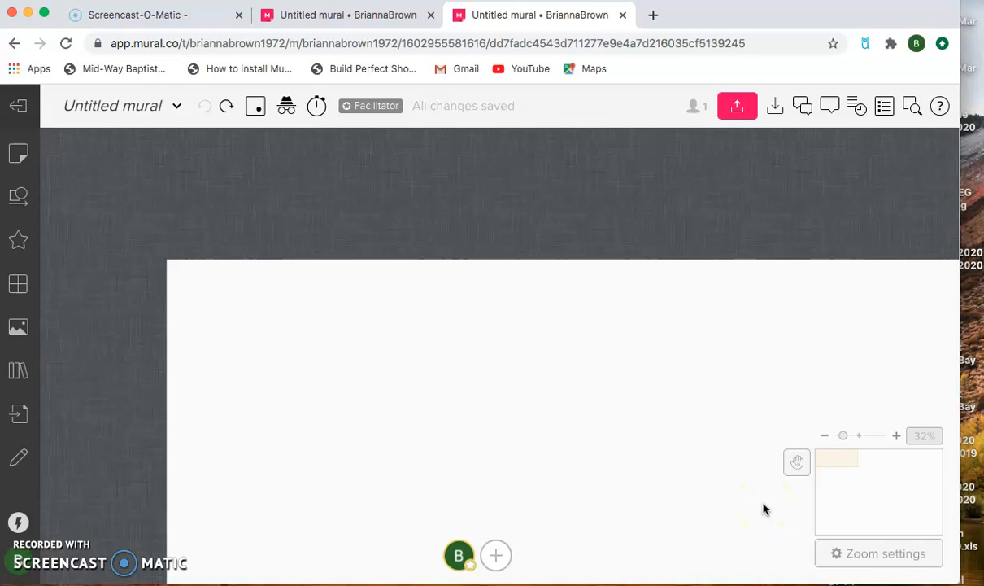
left_click(896, 436)
left_click_drag(539, 337, 565, 277)
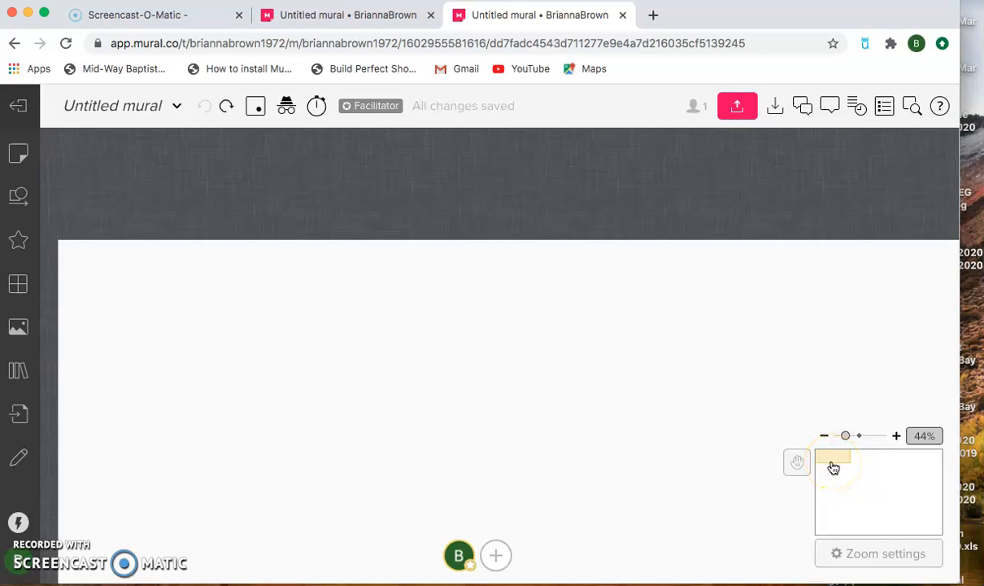
left_click(897, 436)
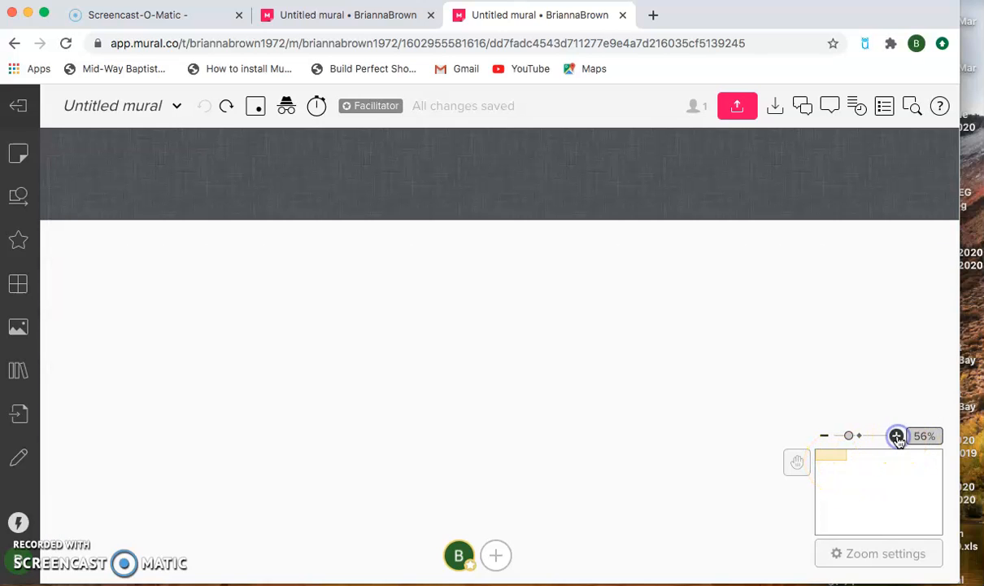
left_click(896, 436)
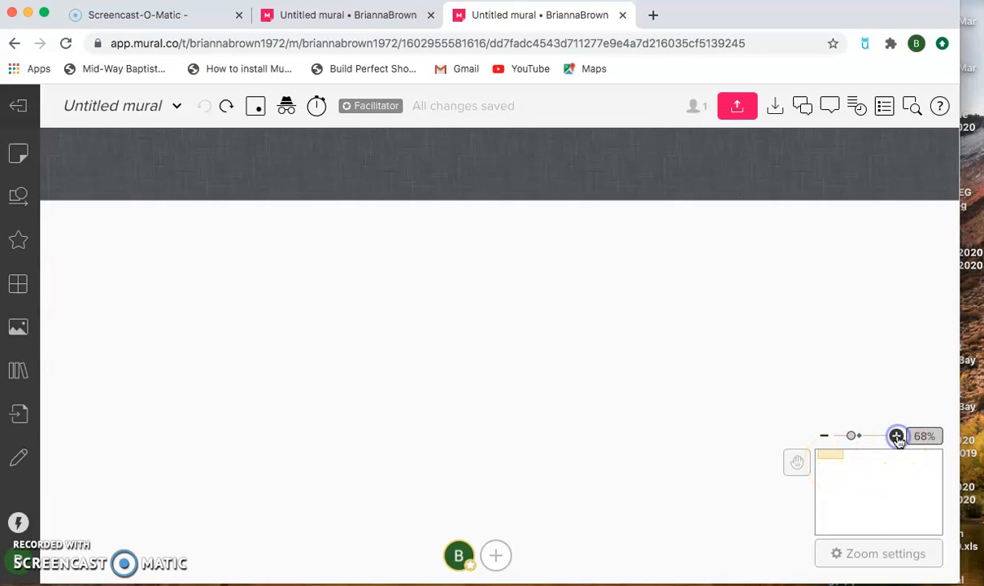
left_click(825, 436)
left_click(825, 436)
left_click(825, 436)
left_click(825, 436)
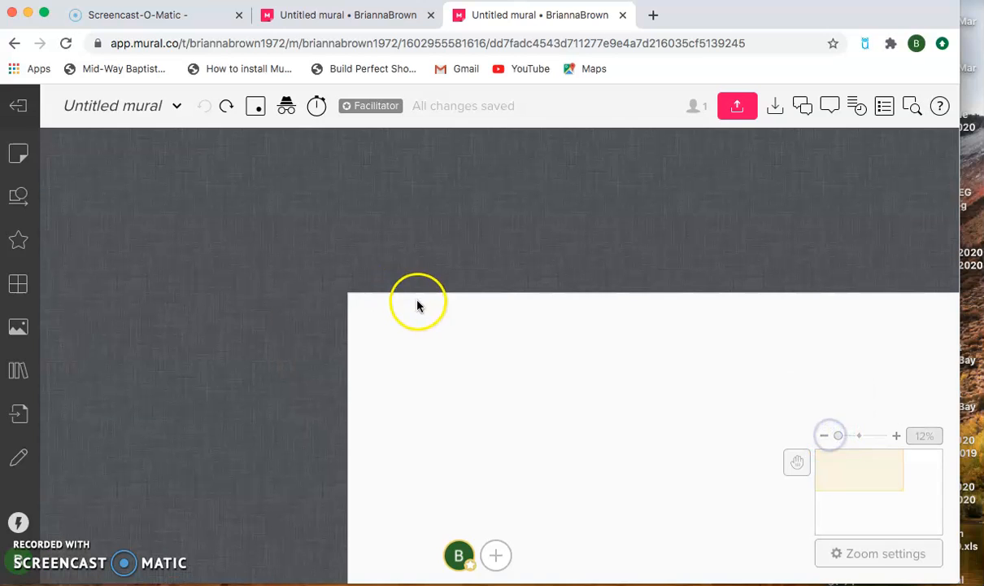
Move around the blank mural to examine its edges and overall extent
left_click_drag(423, 306, 217, 242)
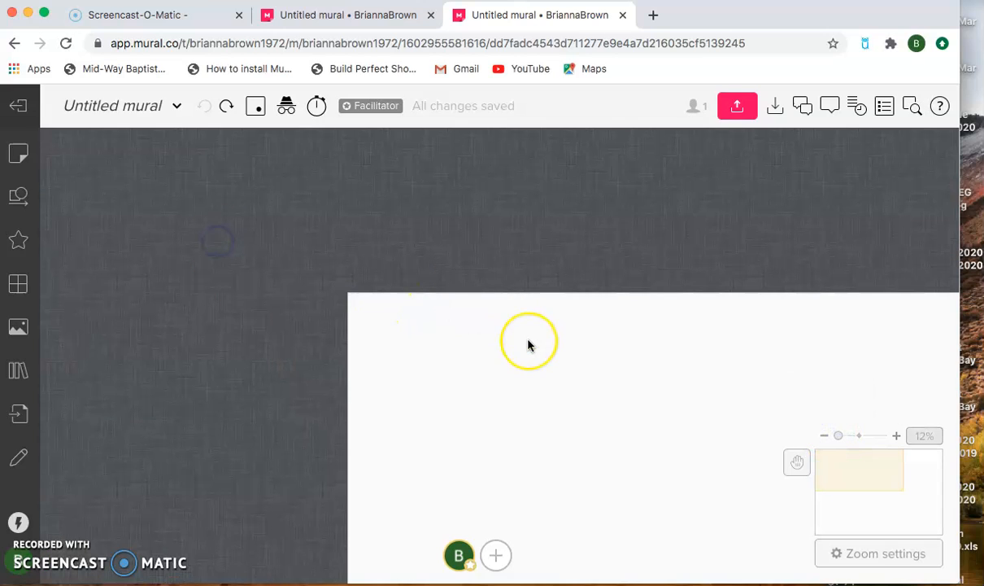
scroll(528, 345, "down", 2)
scroll(528, 346, "up", 3)
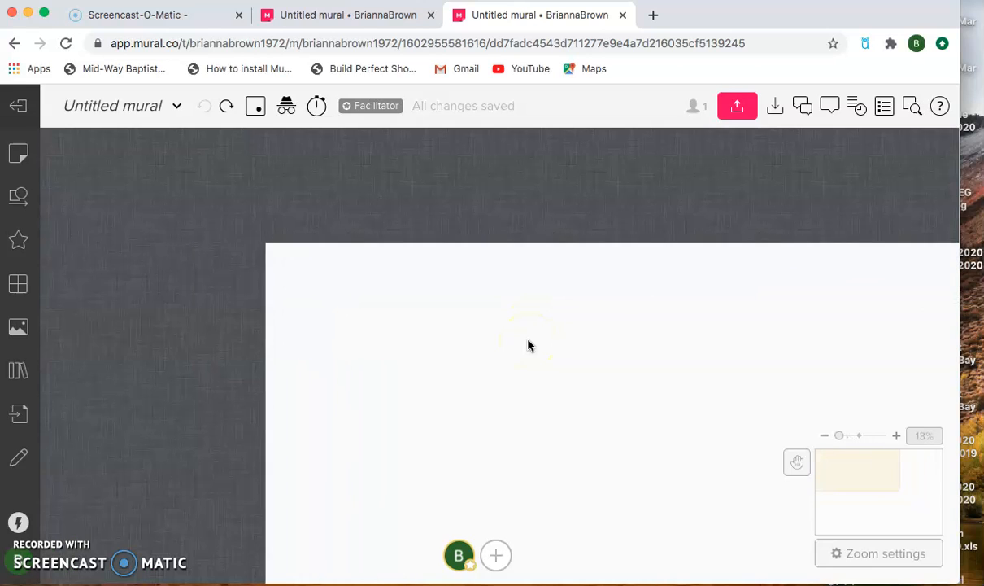
scroll(528, 345, "up", 3)
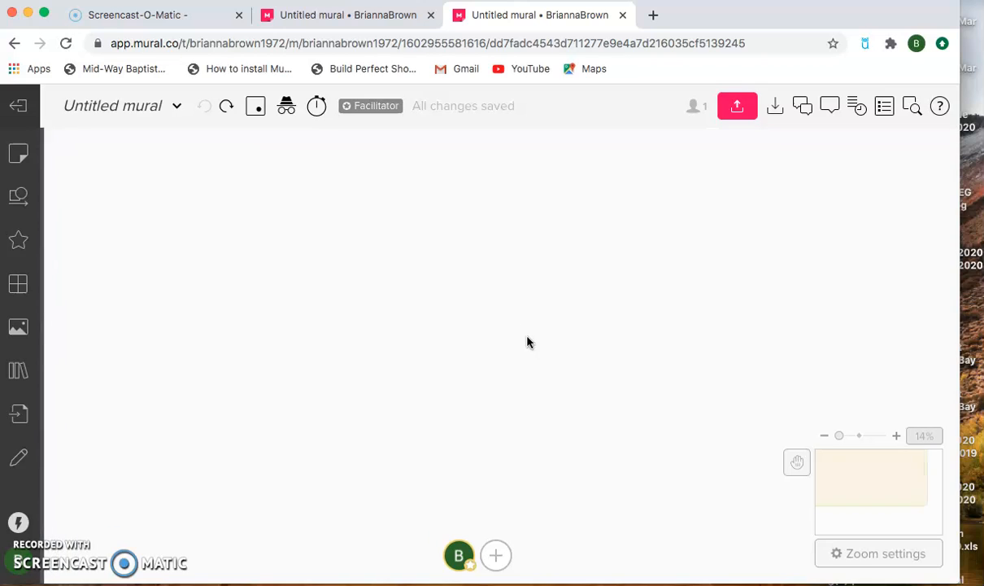
scroll(528, 341, "up", 1)
scroll(528, 341, "left", 1)
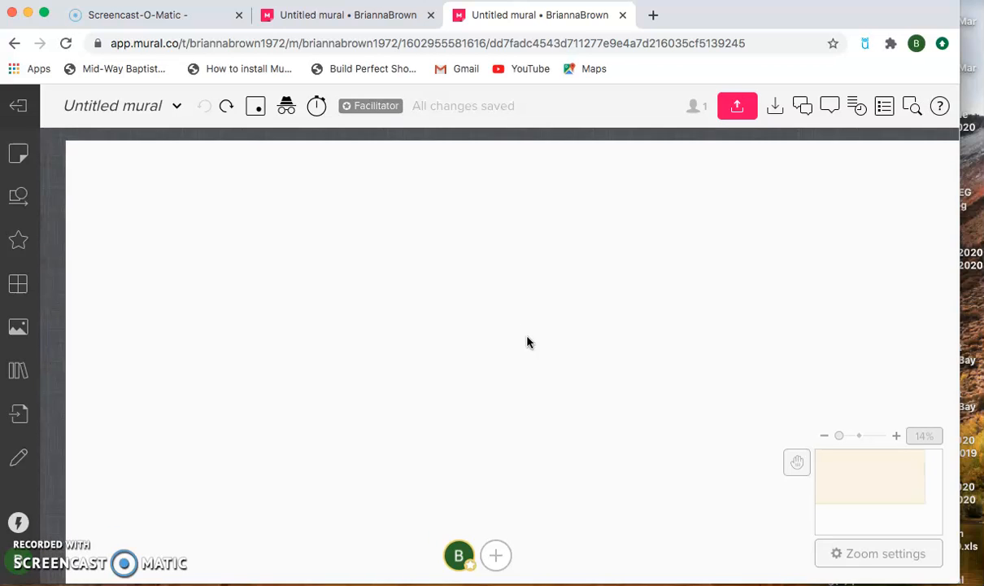
scroll(528, 342, "right", 1)
scroll(528, 341, "left", 1)
scroll(528, 342, "right", 1)
scroll(528, 343, "down", 1)
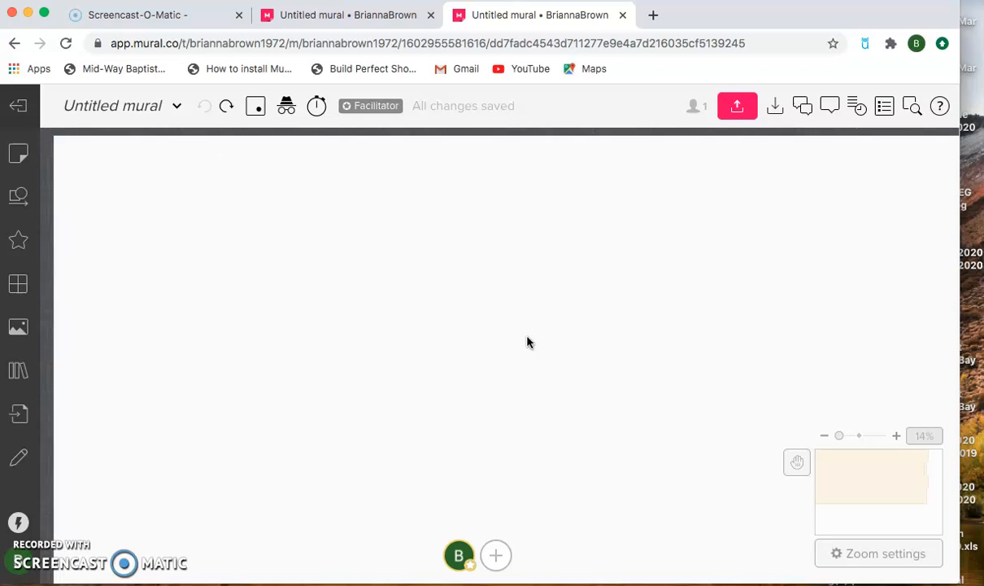
scroll(528, 343, "left", 1)
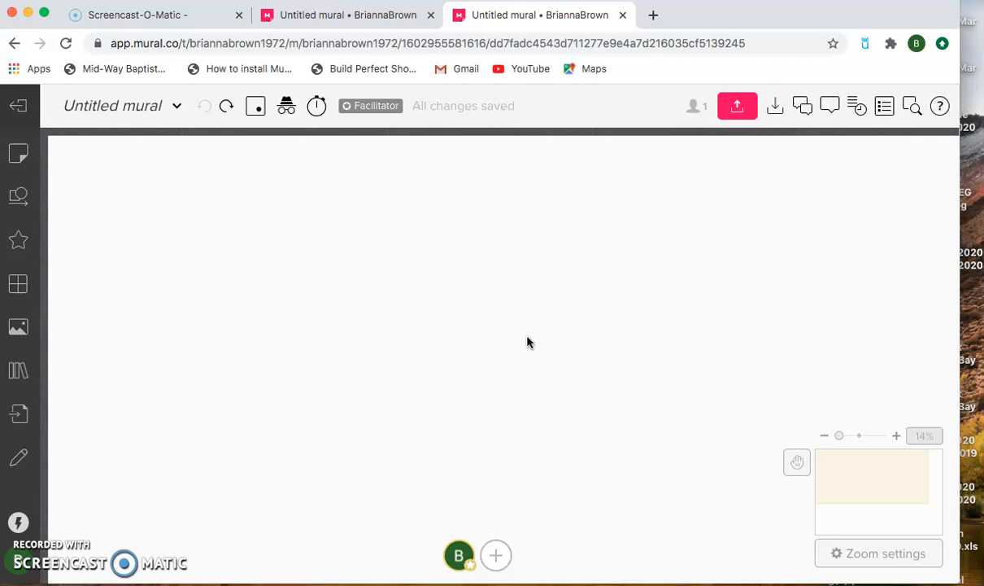
scroll(527, 342, "down", 1)
scroll(527, 342, "right", 2)
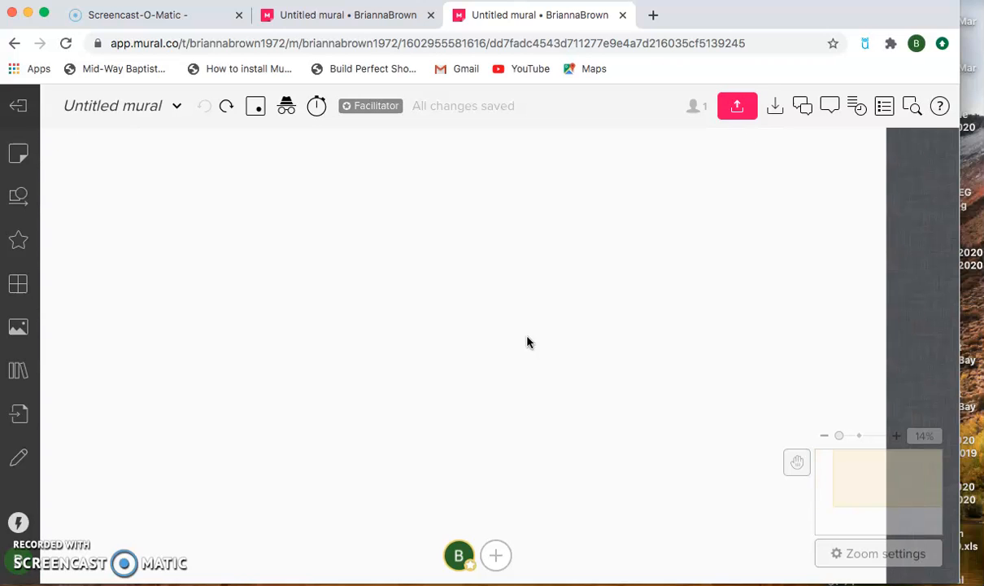
scroll(525, 325, "up", 1)
scroll(524, 323, "up", 1)
scroll(524, 323, "down", 4)
scroll(524, 323, "left", 1)
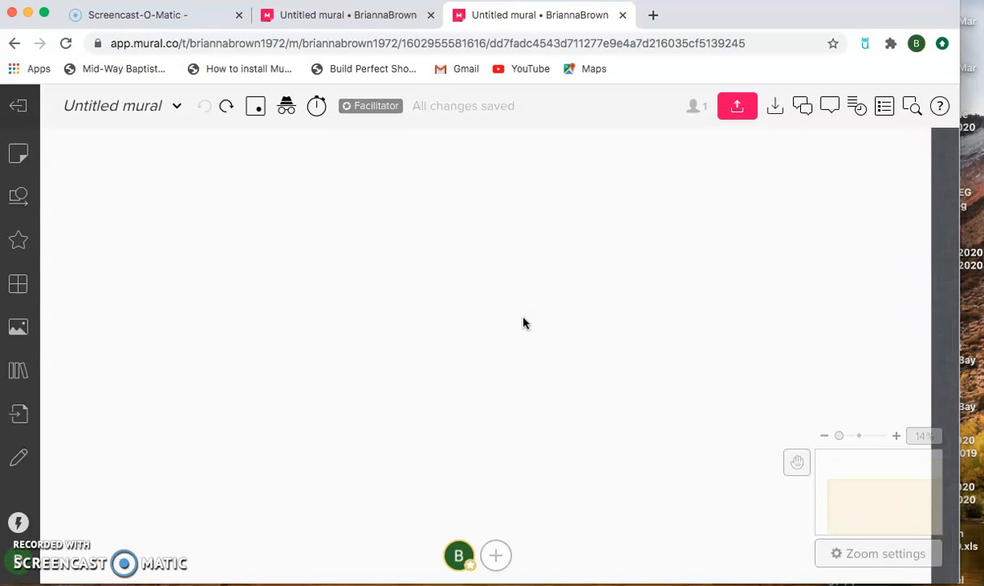
scroll(523, 323, "down", 1)
scroll(524, 323, "left", 1)
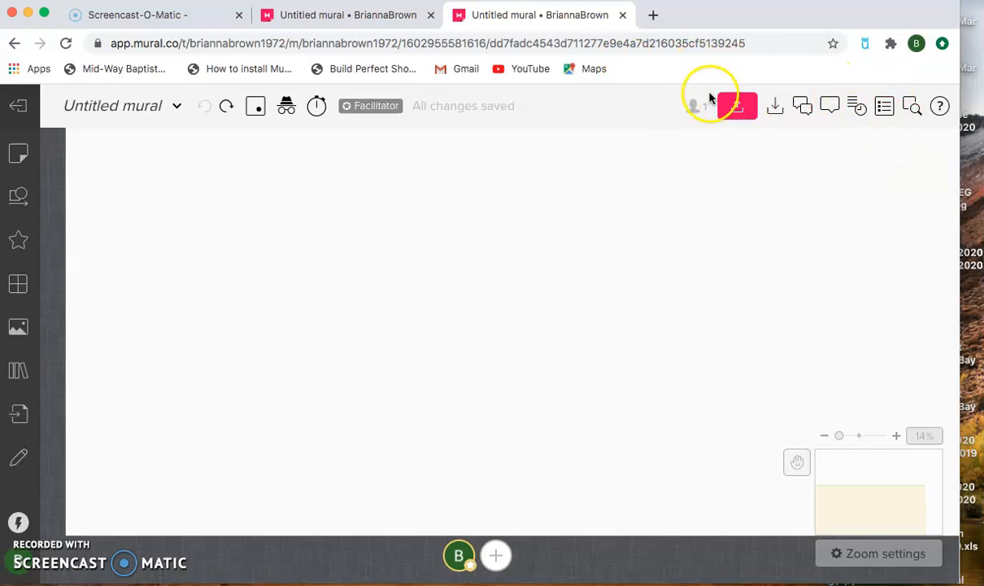
Look at the mural's chat and read through its activity history
left_click(806, 107)
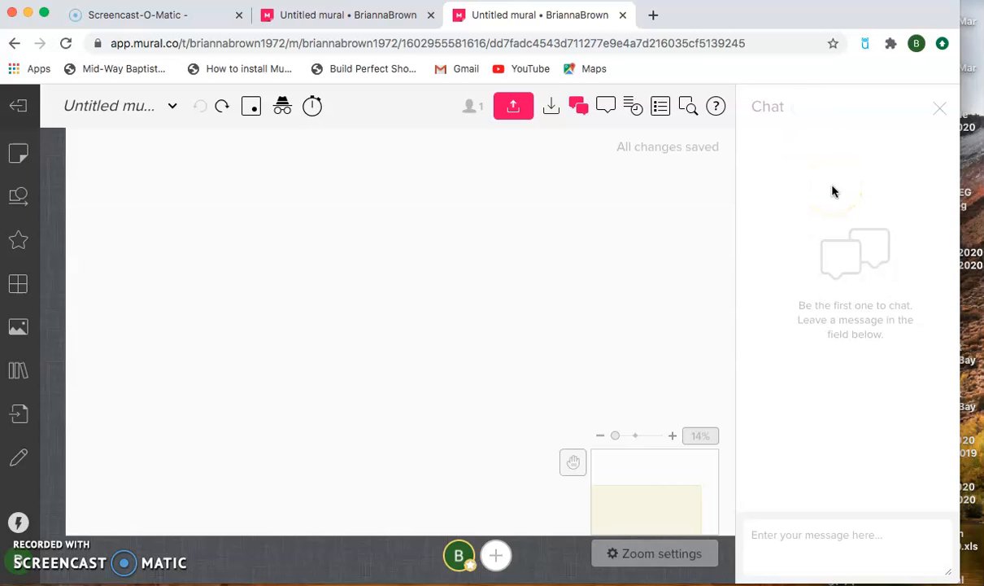
left_click(787, 532)
left_click(633, 109)
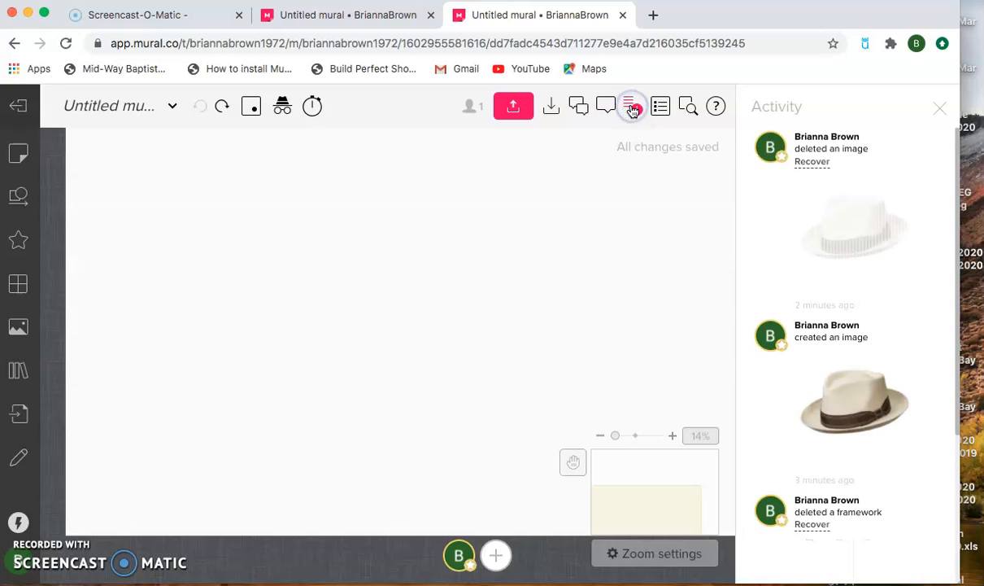
scroll(897, 346, "down", 3)
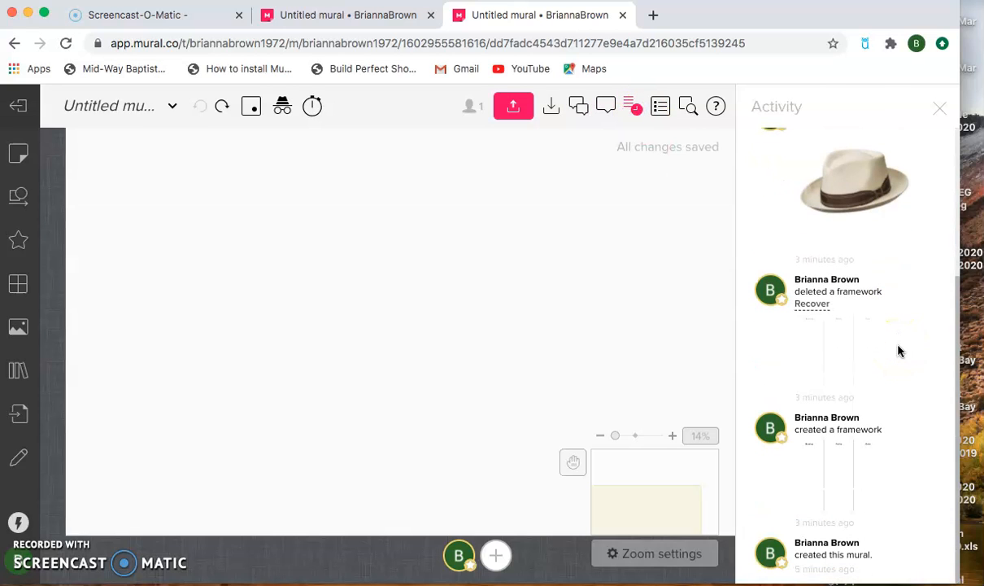
scroll(899, 350, "up", 3)
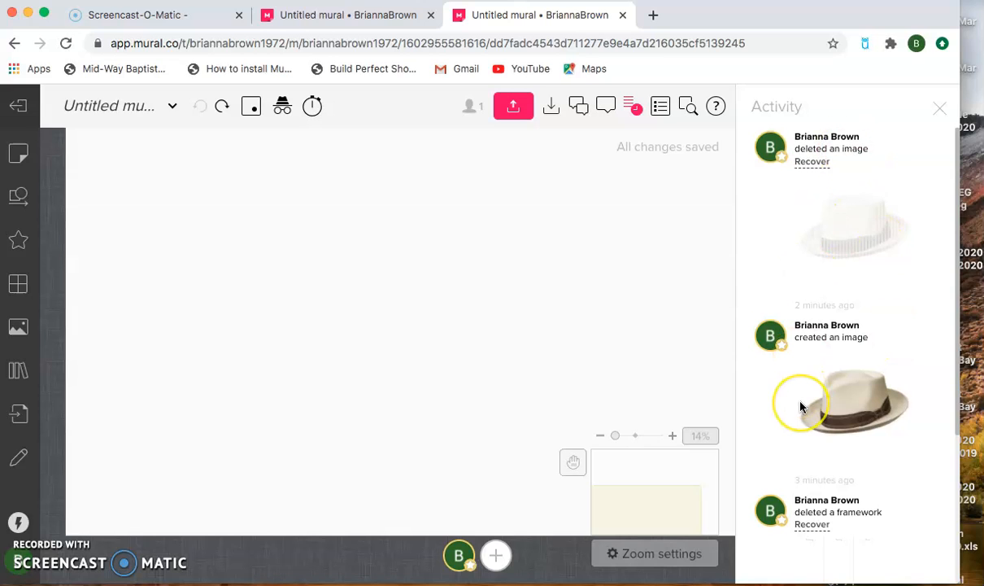
scroll(801, 403, "down", 2)
scroll(801, 407, "down", 2)
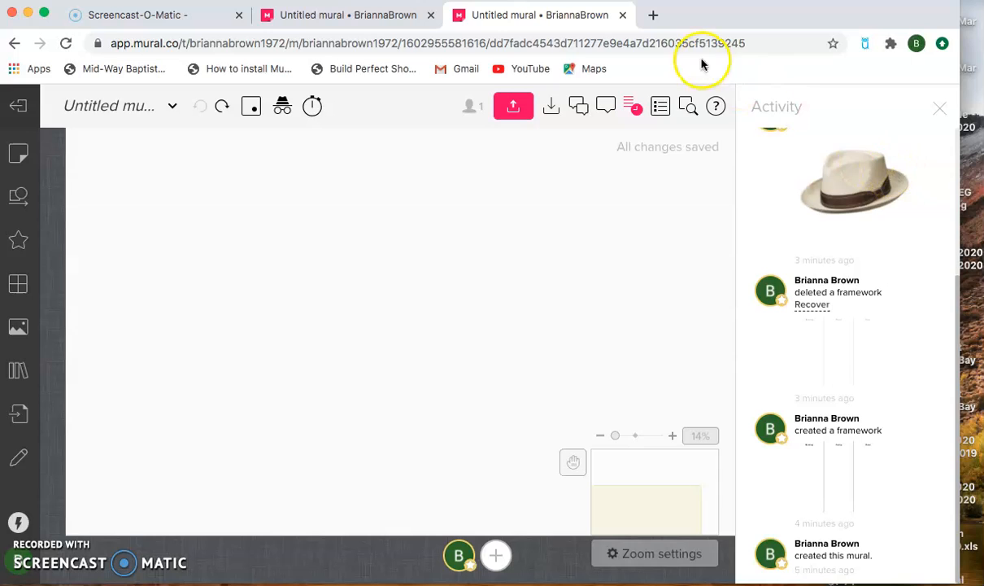
Look at the mural's outline and its content finder
left_click(657, 107)
left_click(683, 107)
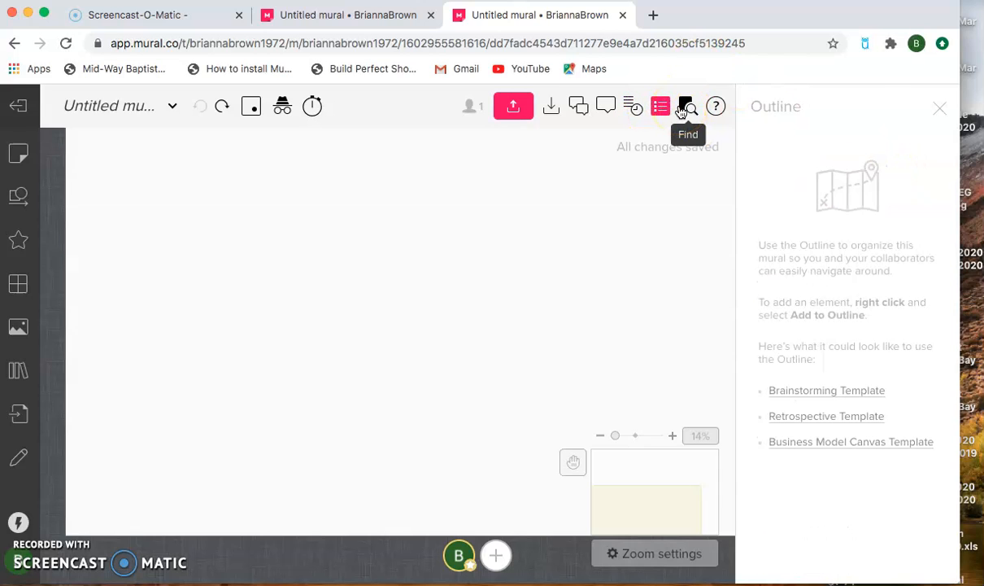
left_click(635, 109)
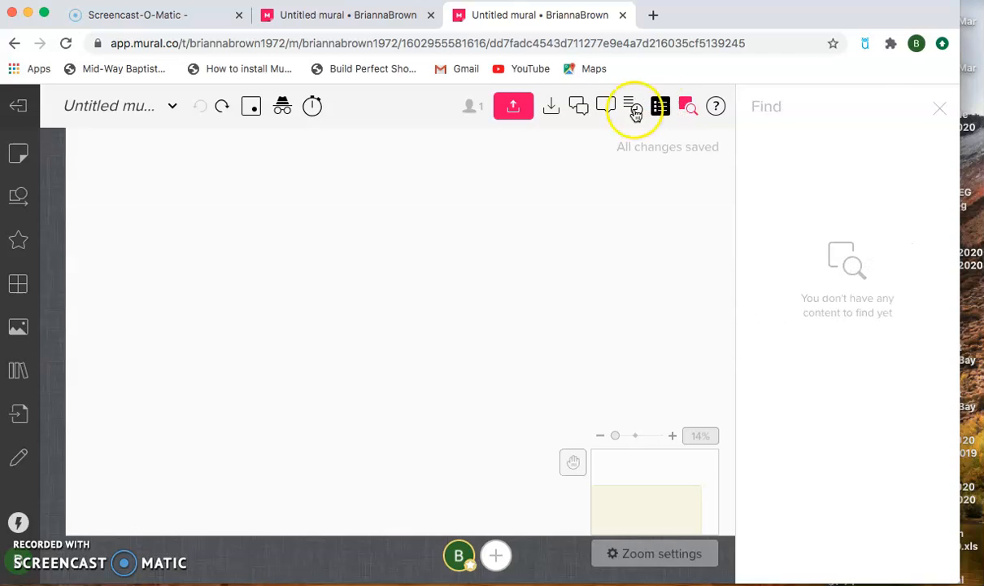
Review the formats available for exporting the mural, such as PDF and PNG image, without exporting anything
left_click(556, 114)
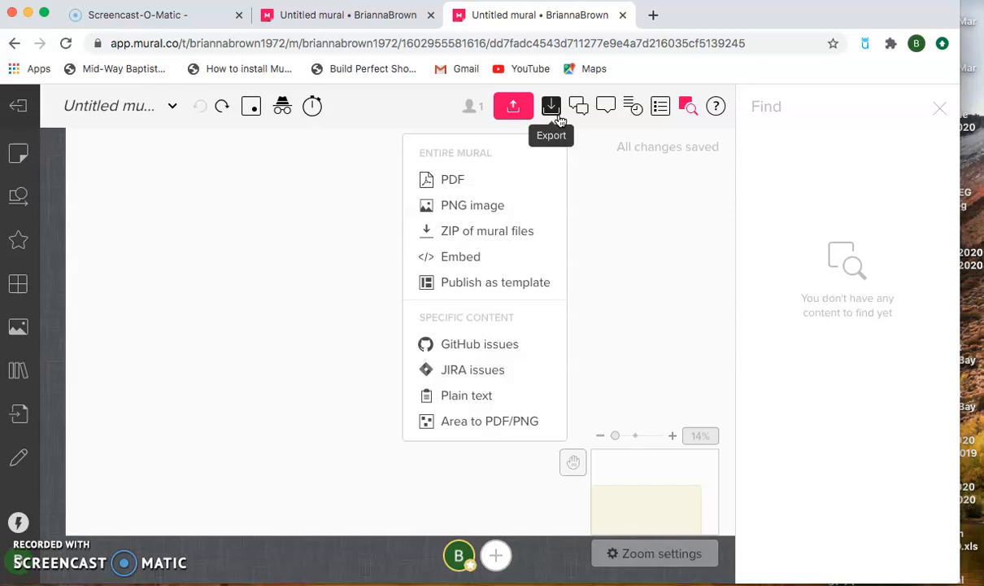
left_click(467, 183)
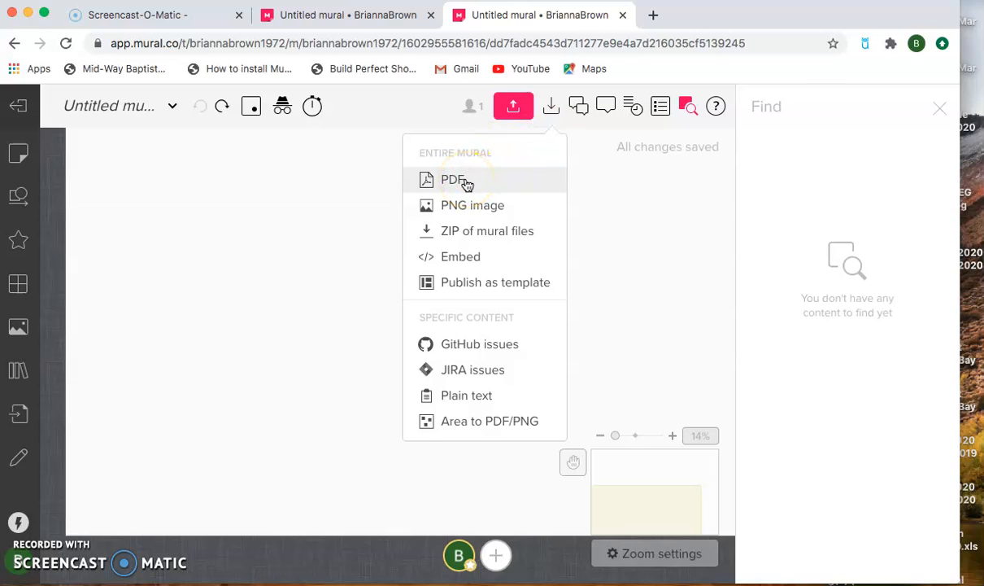
left_click(502, 200)
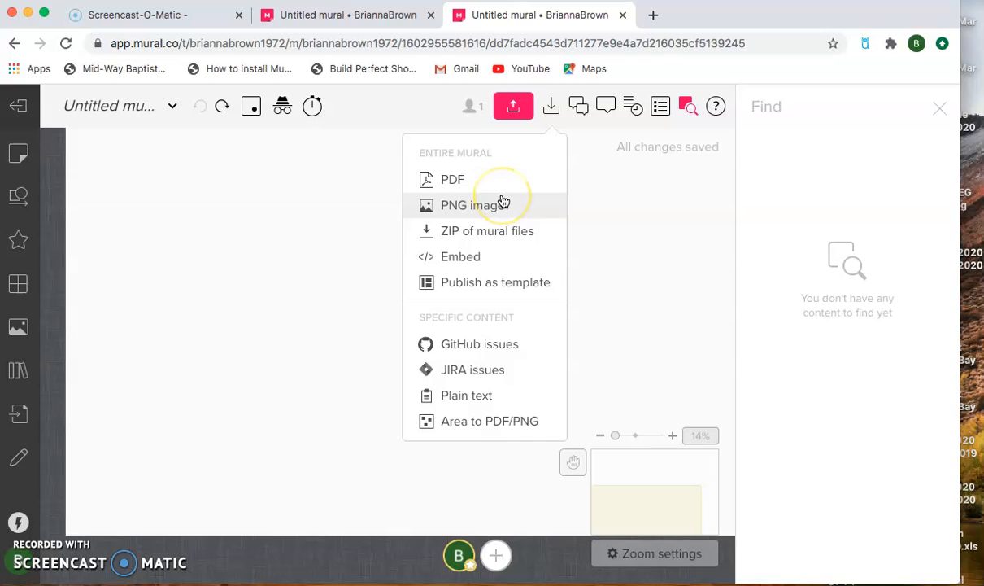
left_click(552, 107)
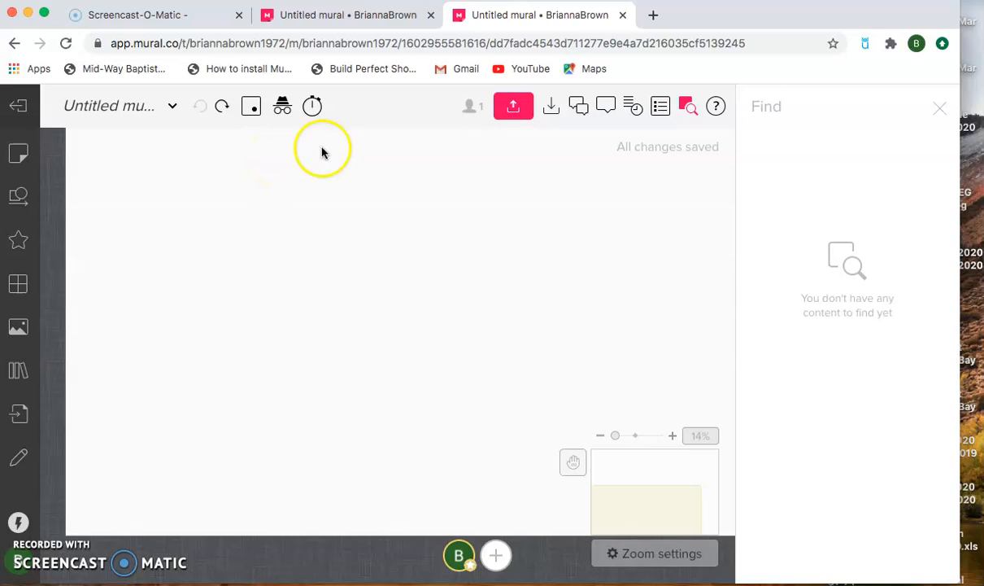
left_click(940, 106)
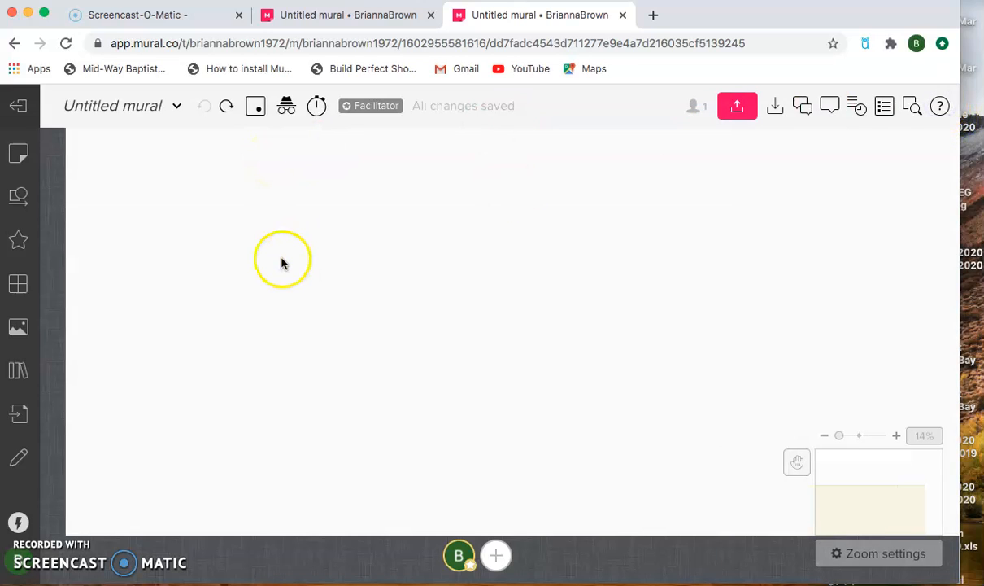
Look at the countdown timer and the voting session options without starting either
left_click(314, 109)
left_click(515, 181)
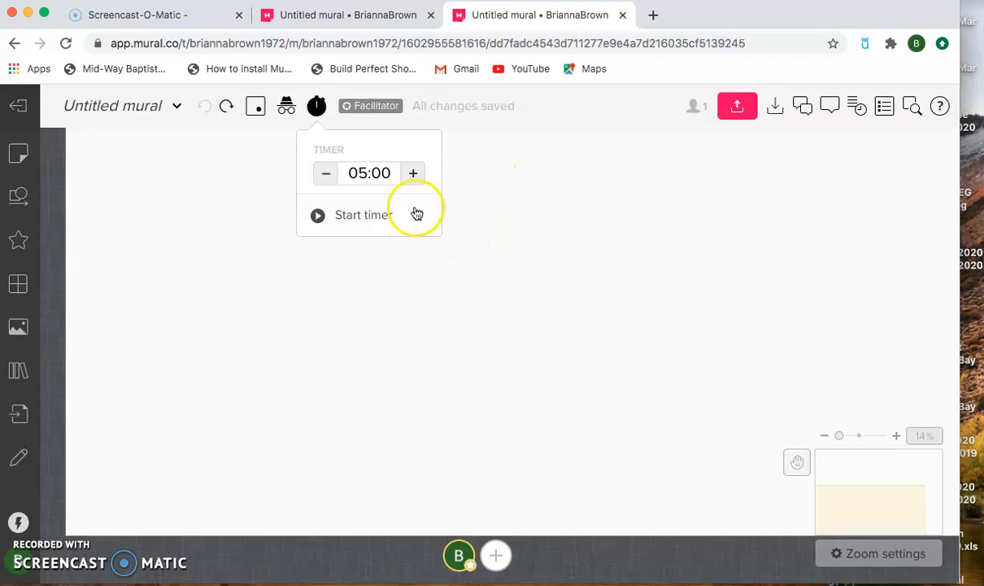
left_click(255, 106)
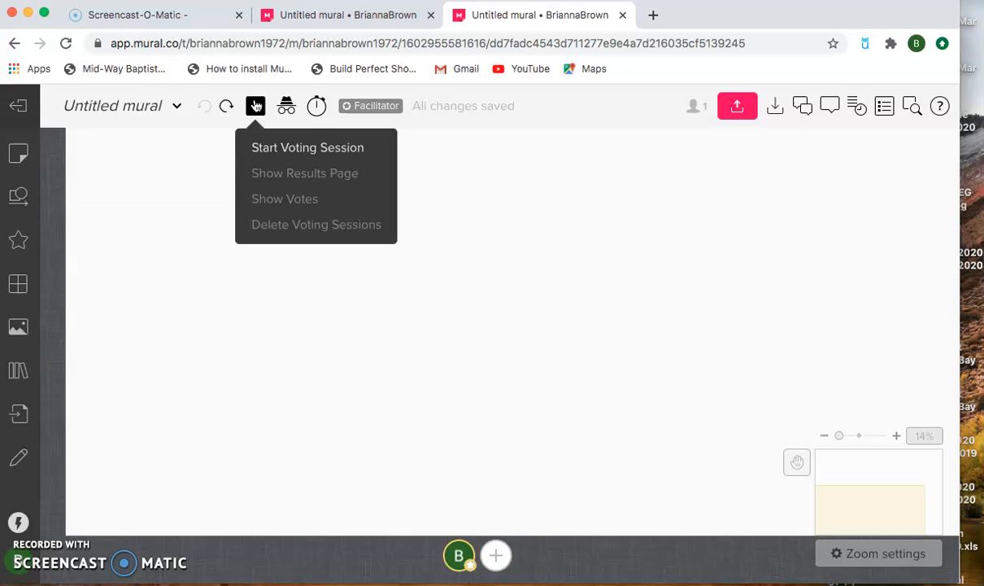
left_click(259, 114)
Add a yellow 3x3 sticky note near the mural's left edge and enlarge it
left_click(19, 153)
left_click(92, 297)
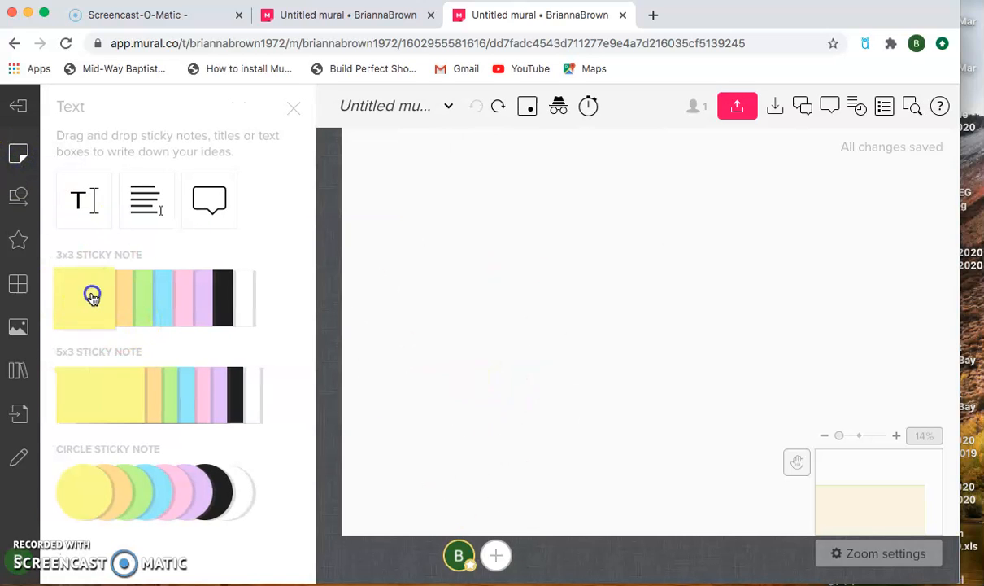
left_click_drag(647, 368, 776, 451)
left_click(675, 351)
left_click_drag(672, 351, 440, 157)
left_click_drag(498, 257, 643, 343)
Write "What kind of candy do you like better?" on the yellow sticky note
left_click(445, 168)
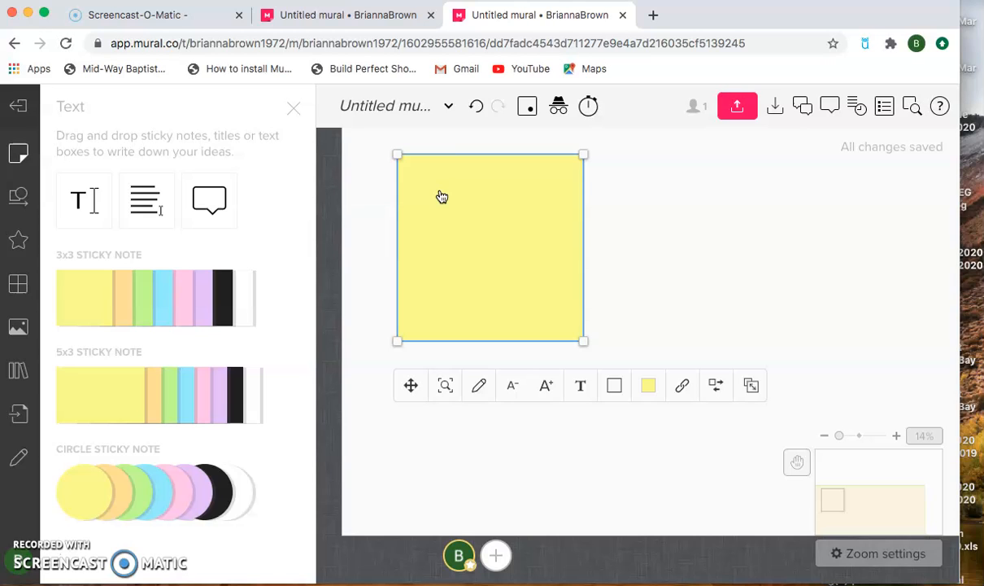
type("What kin")
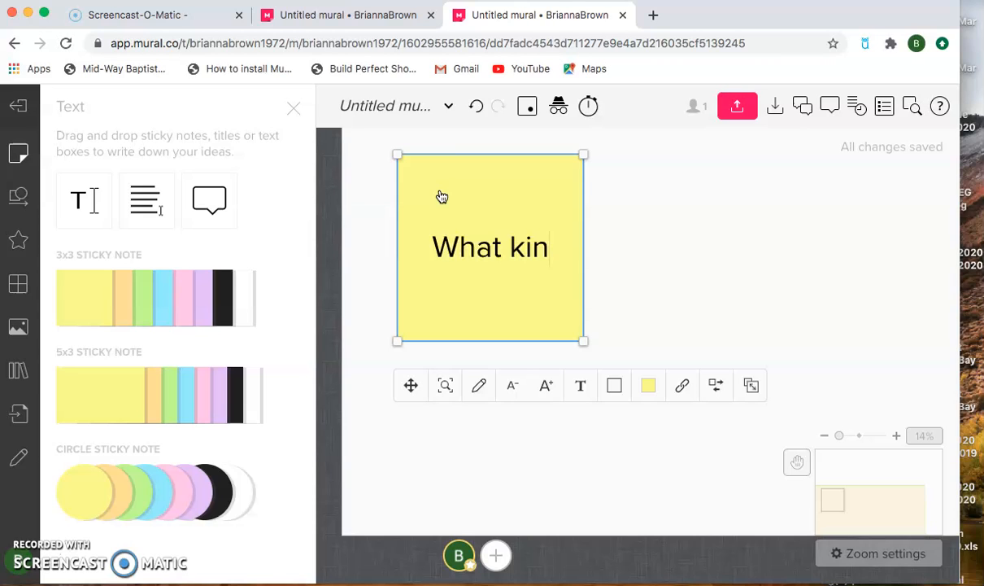
type("d of candy do")
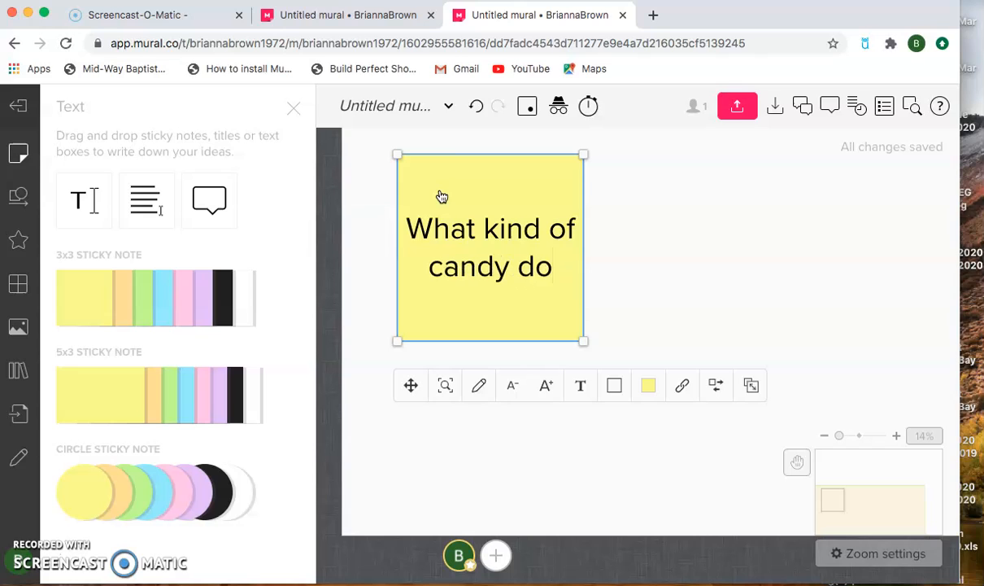
type(" you like better?")
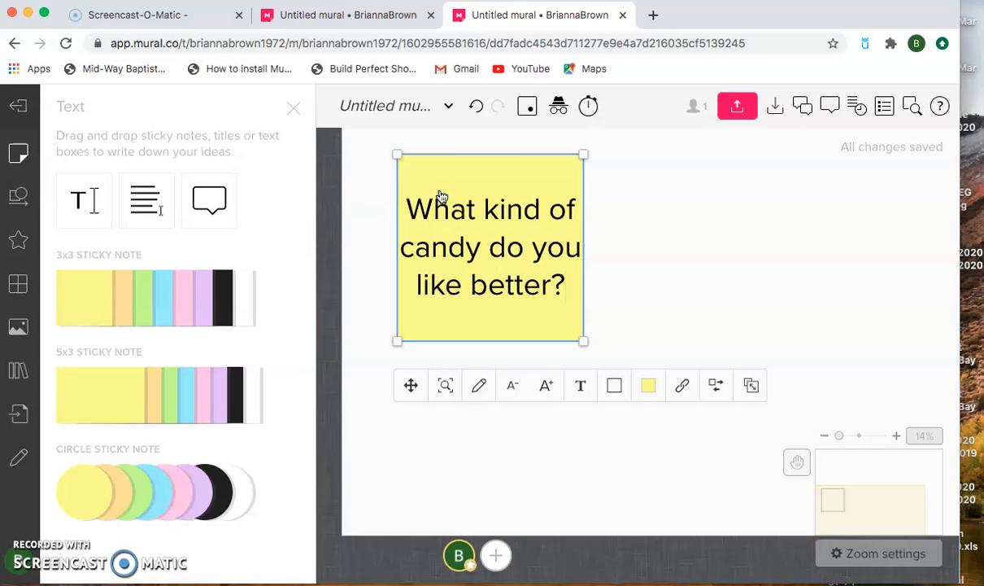
left_click(647, 277)
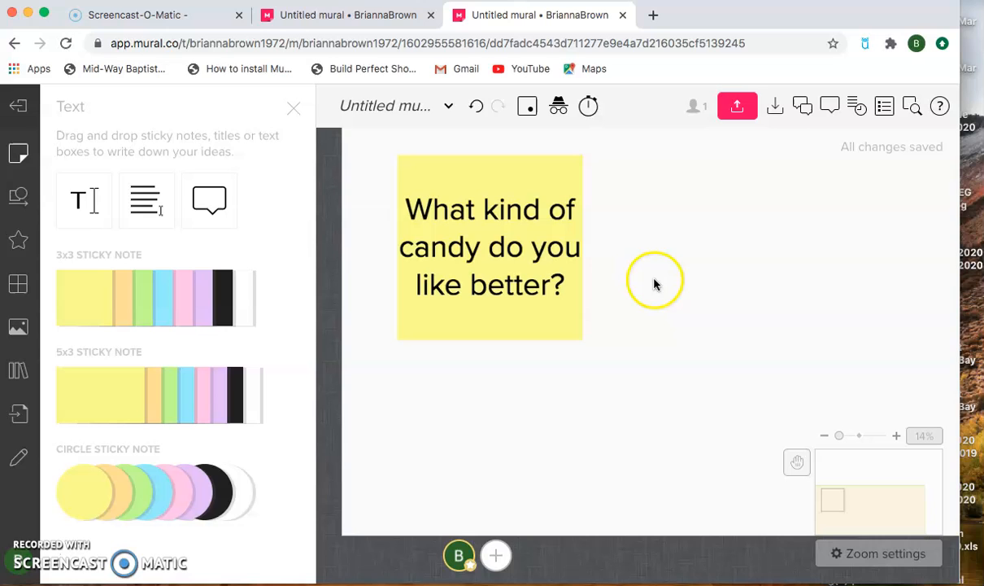
Search the image library for "starburst" and place an enlarged Starburst candy picture below the yellow question note
left_click(21, 241)
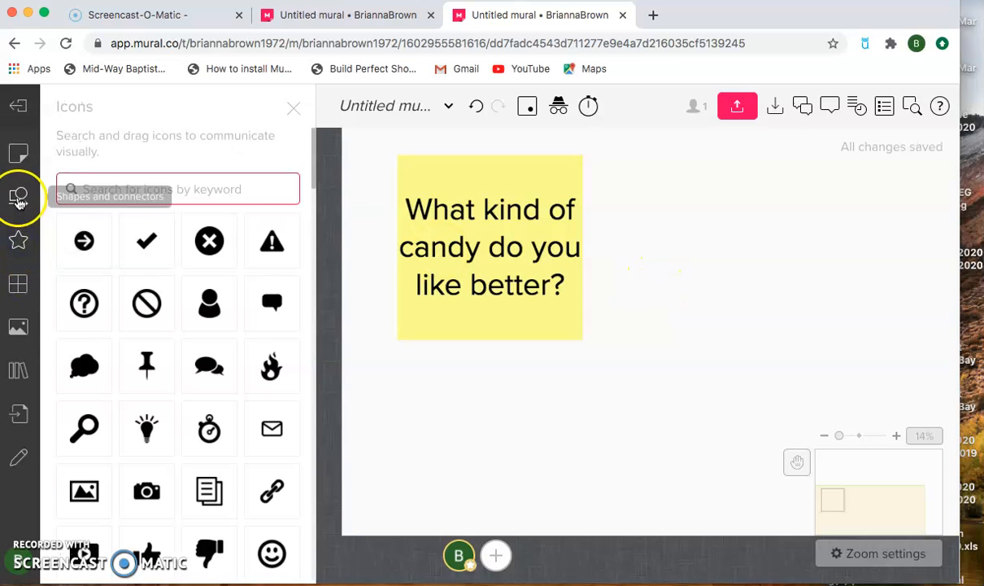
left_click(18, 283)
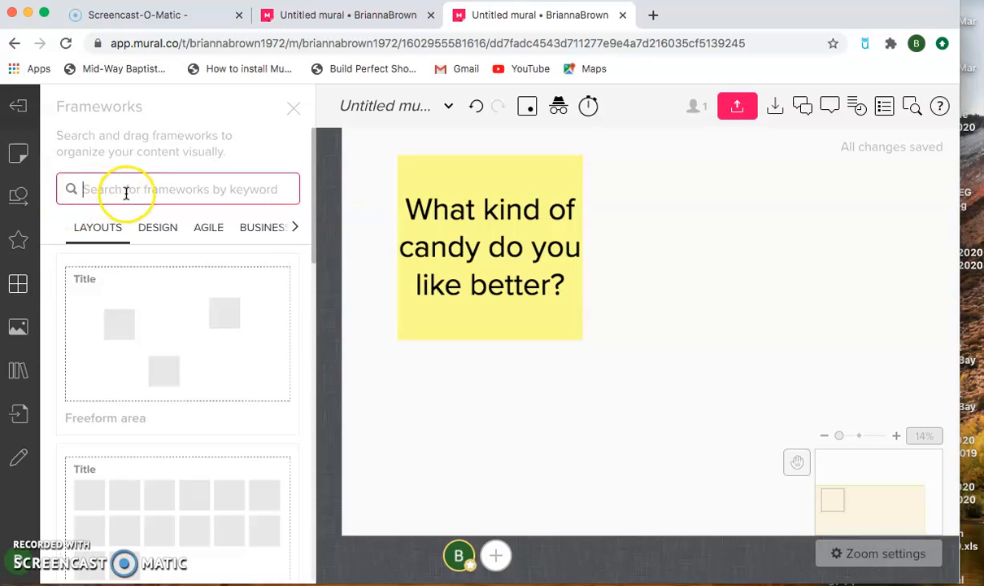
left_click(18, 328)
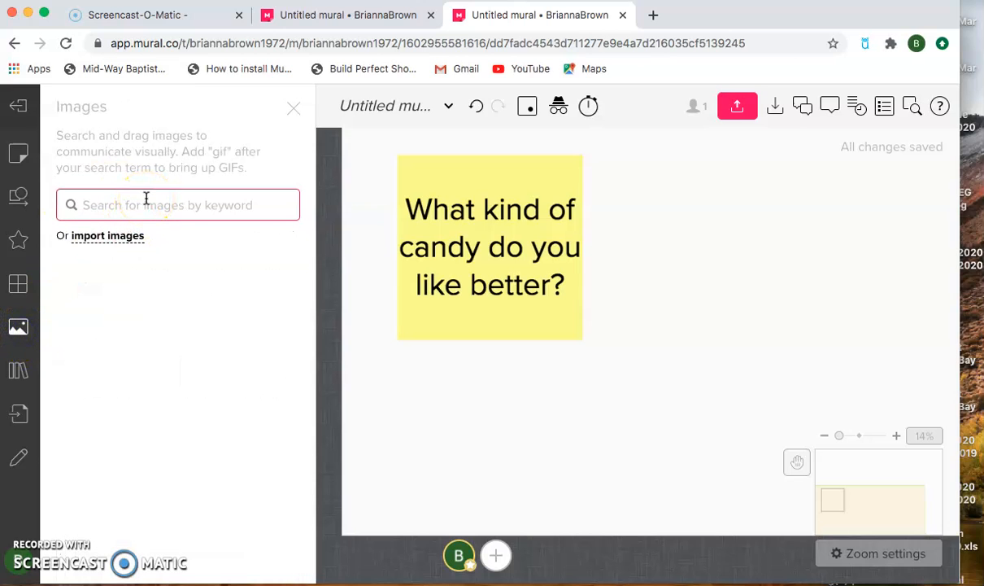
type("starburst")
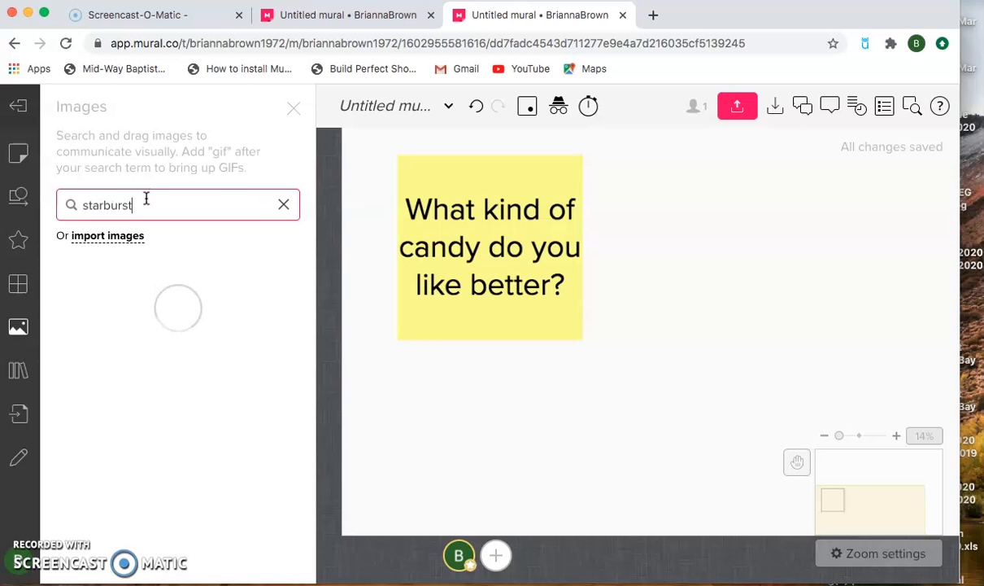
left_click_drag(209, 296, 488, 431)
left_click(640, 369)
left_click_drag(639, 369, 493, 481)
Search the images for "jolly ranchers" and place an enlarged picture of two Jolly Rancher bags beside the Starburst picture
left_click(283, 205)
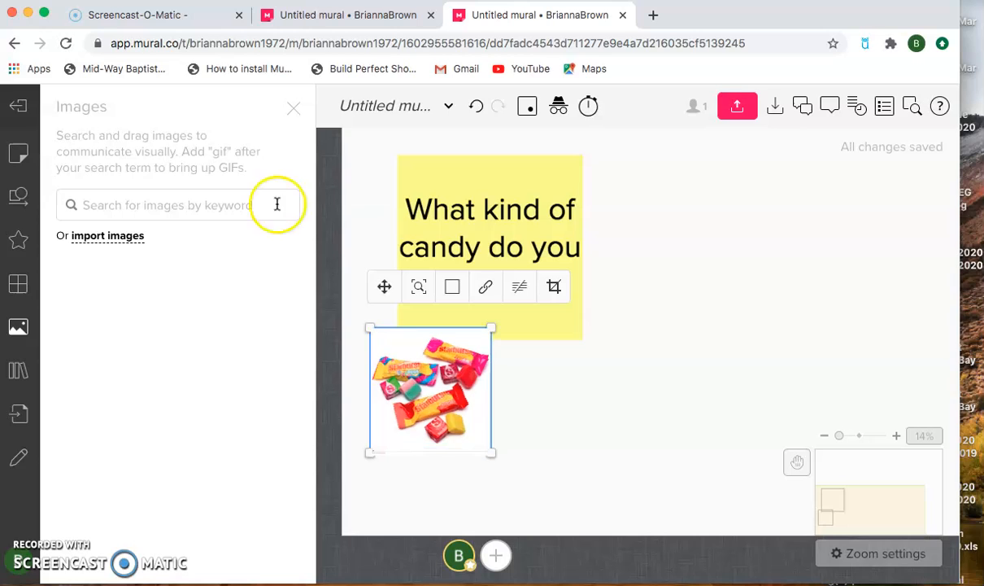
left_click(227, 205)
type("jo")
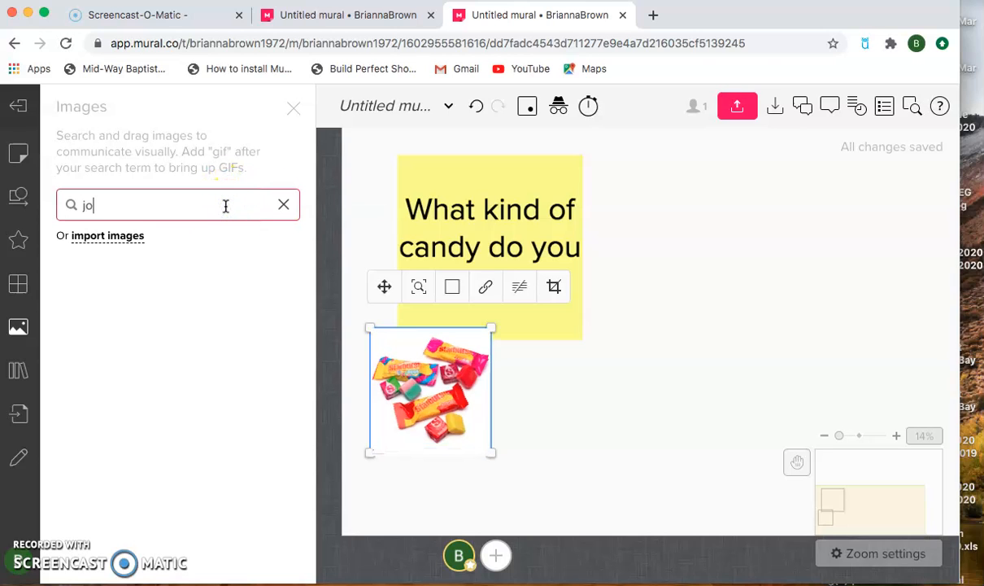
type("lly ranchers")
left_click(266, 212)
left_click_drag(177, 402, 440, 445)
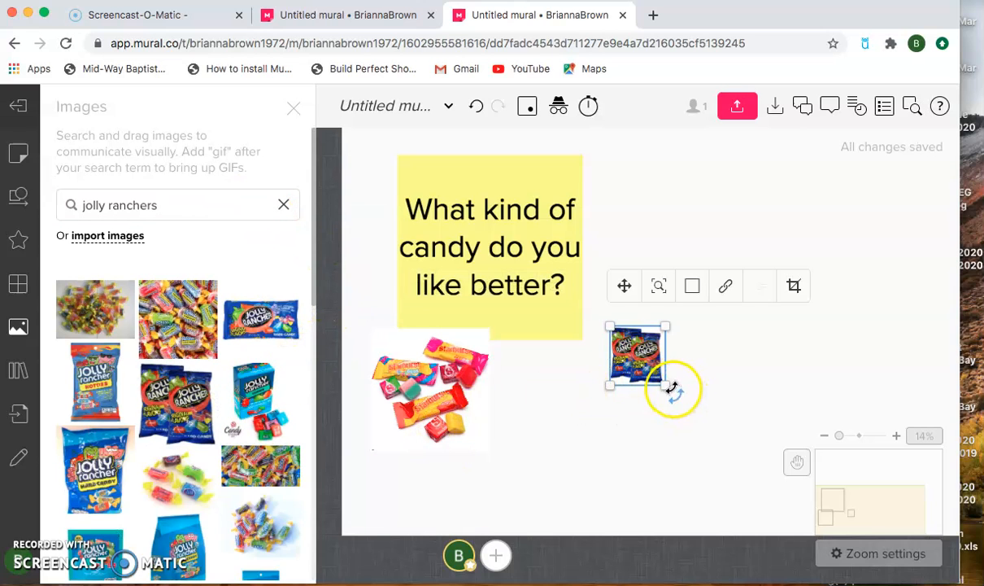
left_click_drag(670, 391, 727, 502)
left_click_drag(697, 417, 620, 419)
left_click(290, 109)
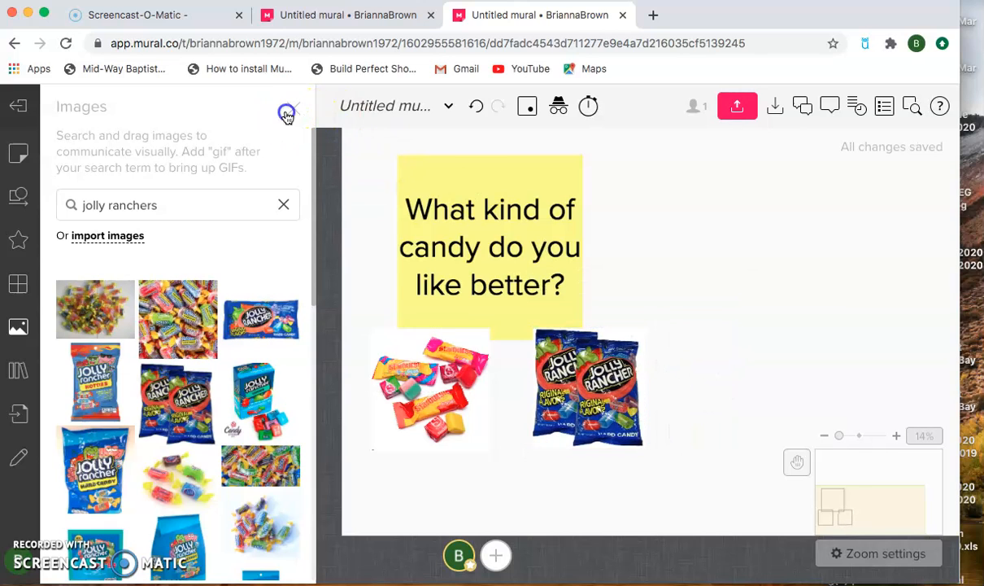
Set up a new voting session named "Favorite Candy"
left_click(256, 108)
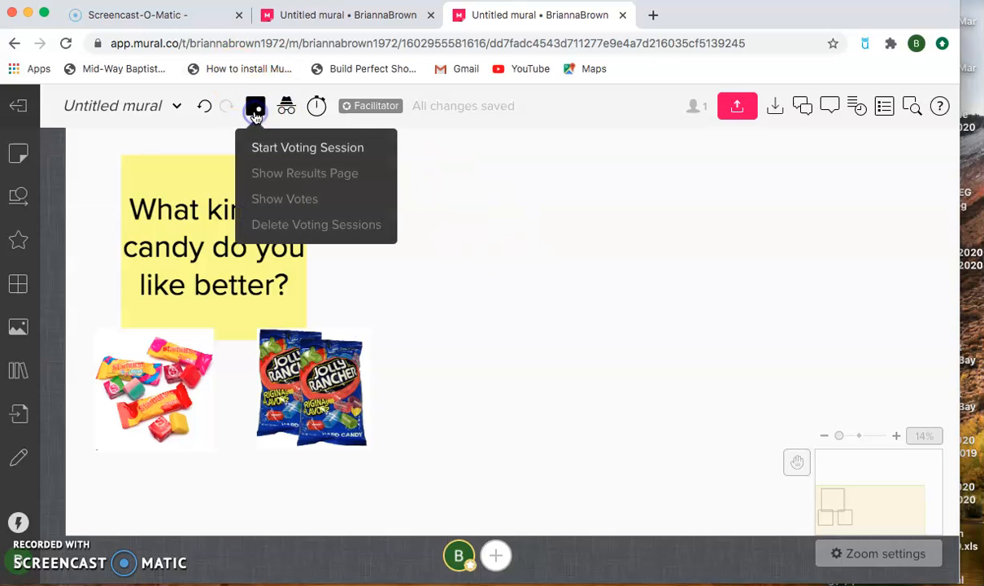
left_click(319, 154)
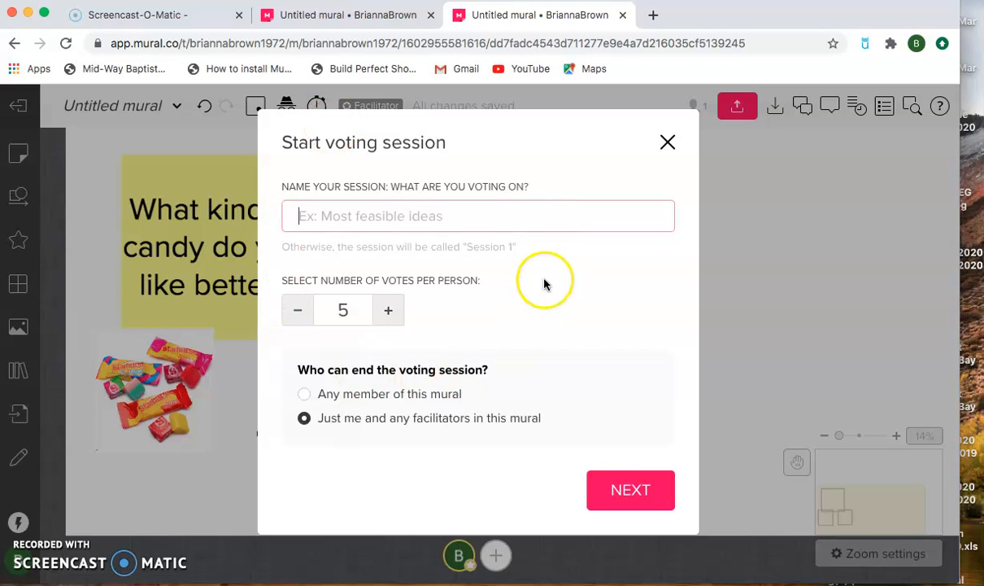
type("Fa")
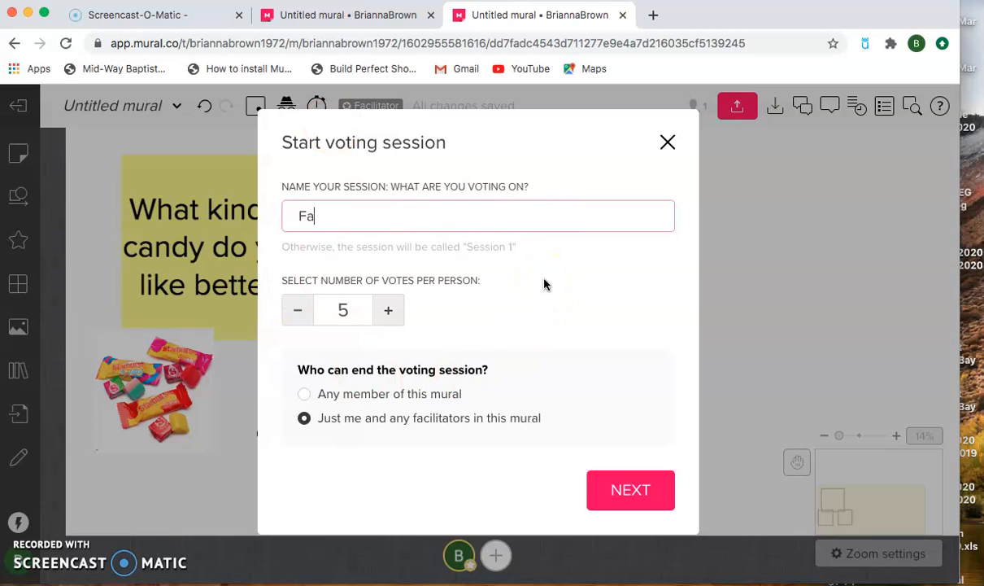
type("vorite Candy")
left_click(624, 342)
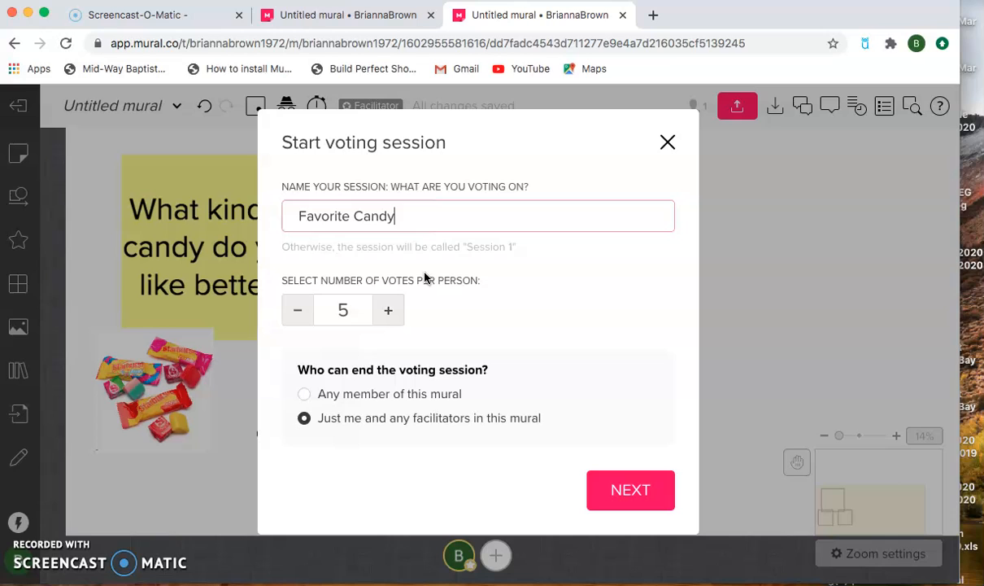
Allow 1 vote per person, let any member of this mural end the voting, and start the session
left_click(305, 315)
left_click(305, 314)
left_click(305, 315)
left_click(305, 314)
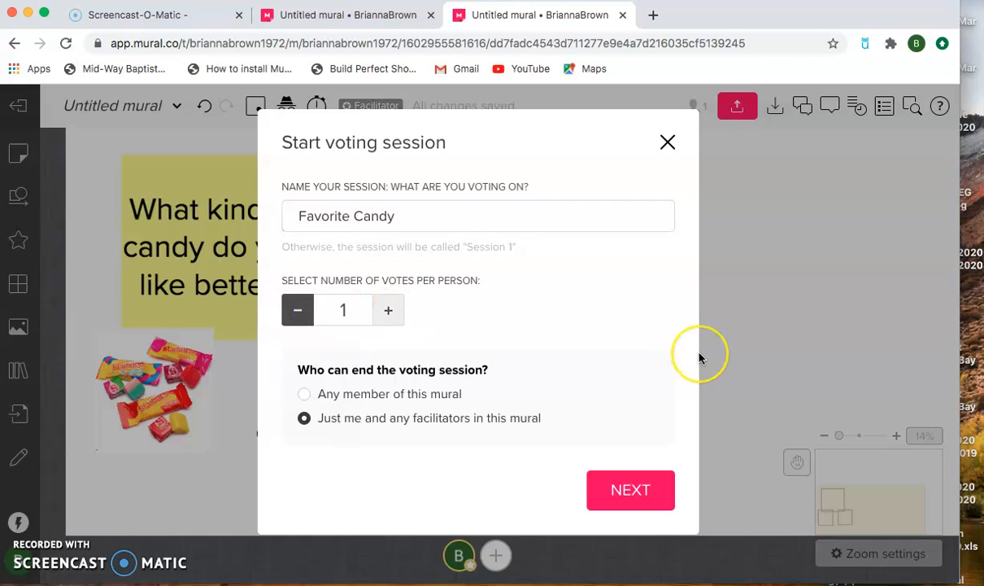
left_click(357, 399)
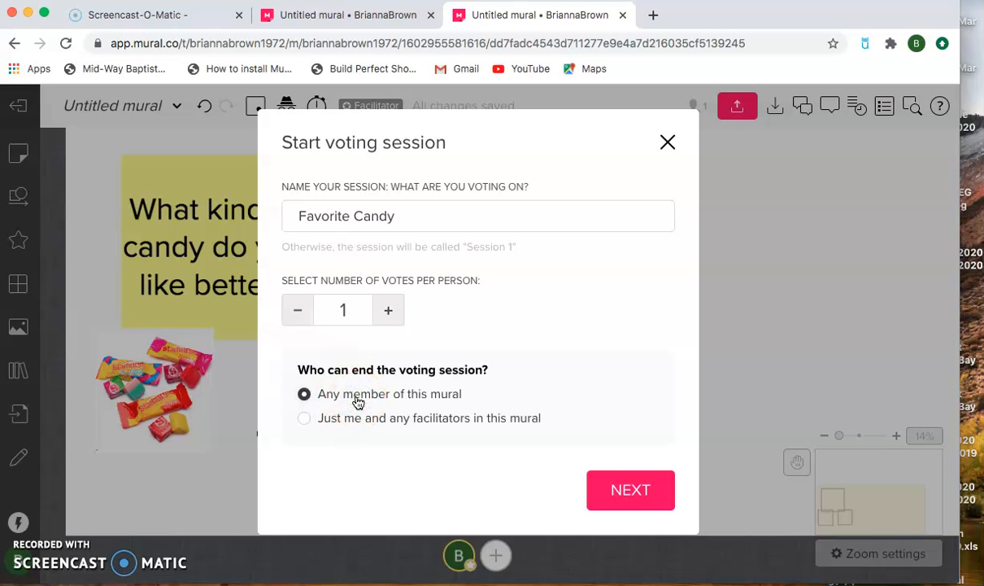
left_click(633, 488)
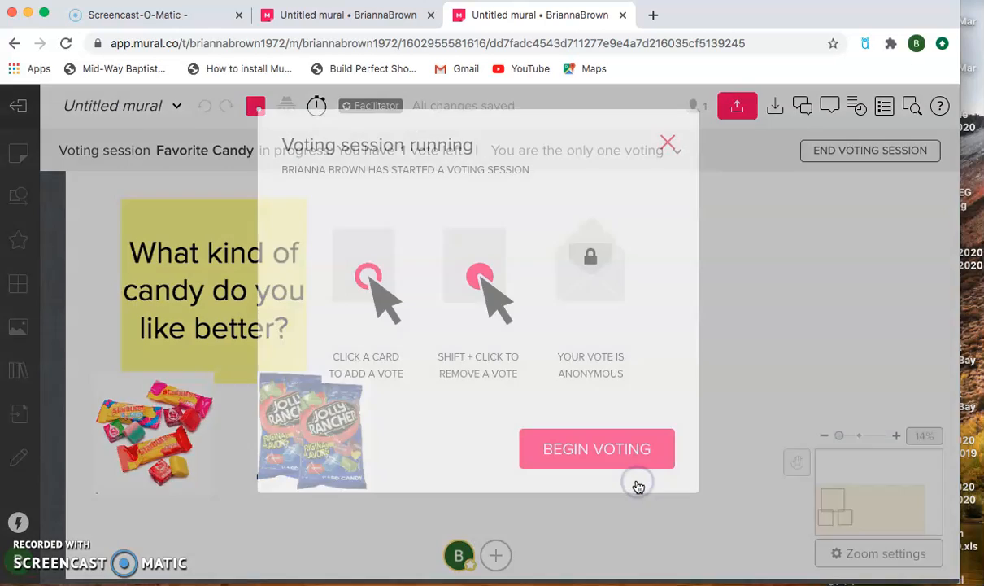
Vote for the Jolly Rancher picture, end the voting session and close its results
left_click(604, 459)
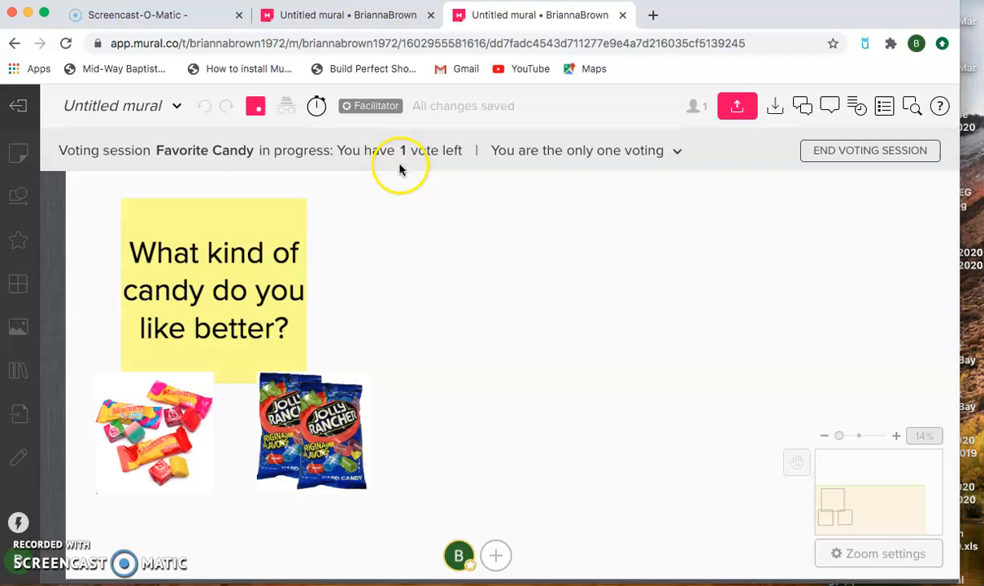
left_click(306, 433)
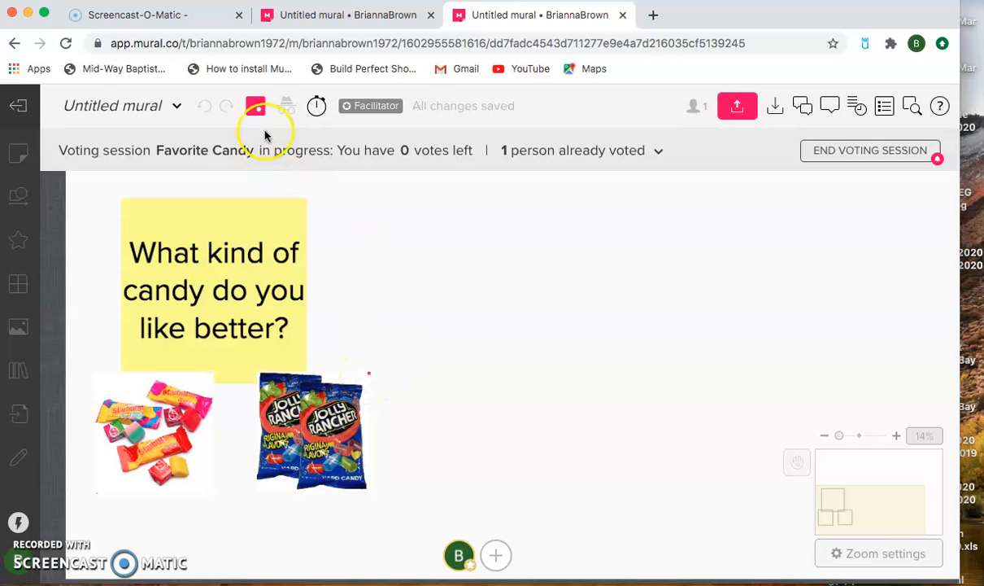
left_click(892, 154)
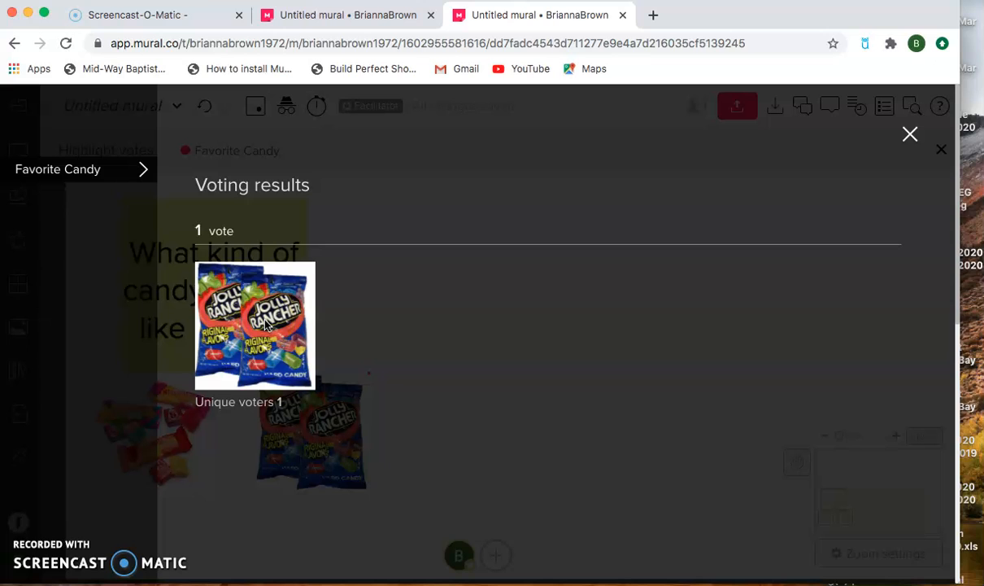
left_click(910, 134)
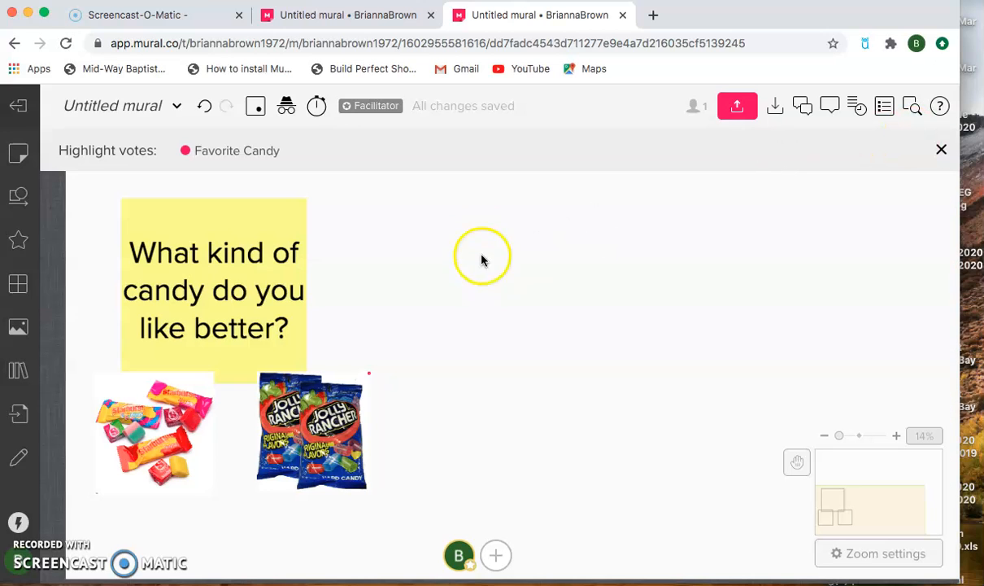
In the other open mural, add a yellow 3x3 sticky note reading "Yes" just below the Starburst picture
left_click(409, 16)
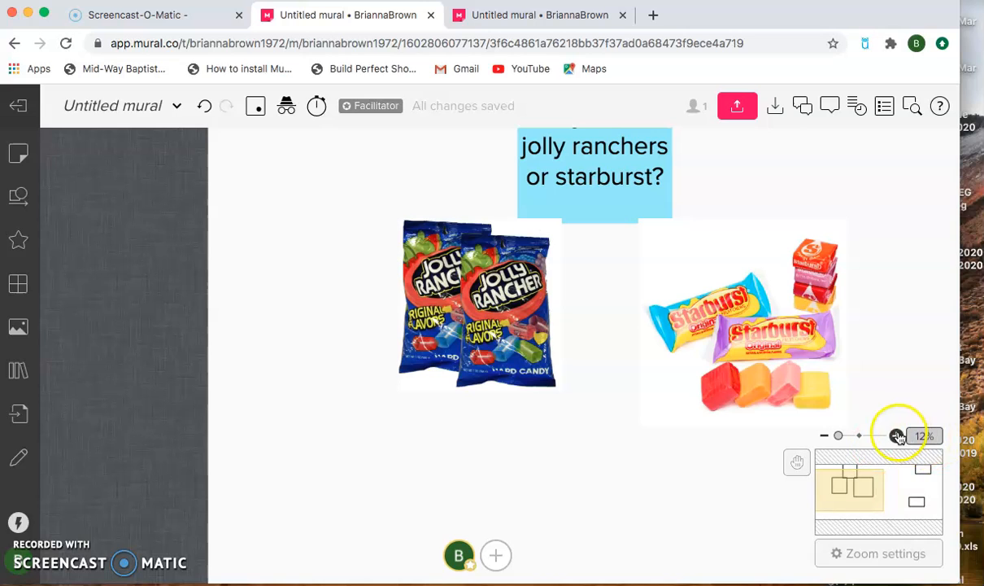
left_click(825, 437)
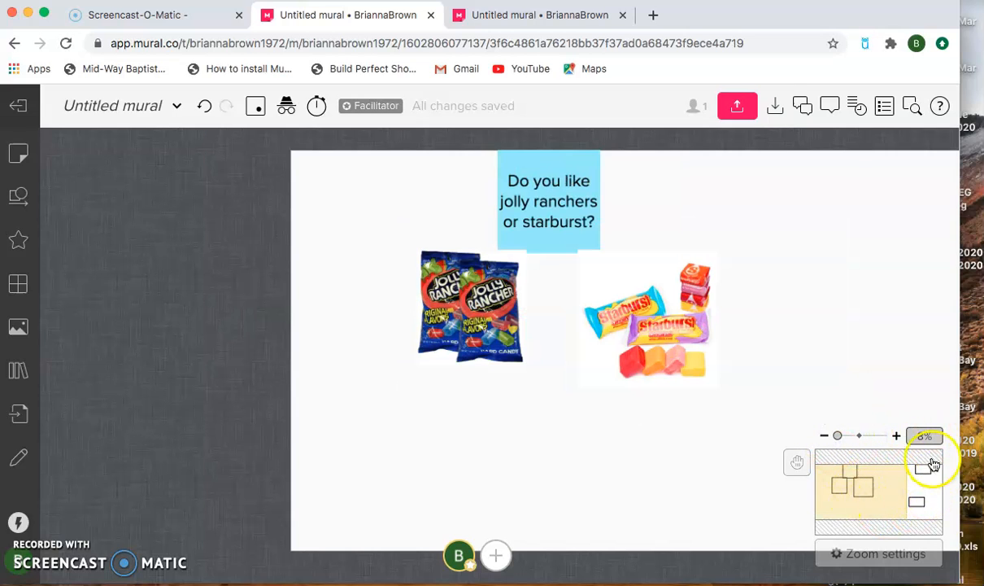
left_click(929, 502)
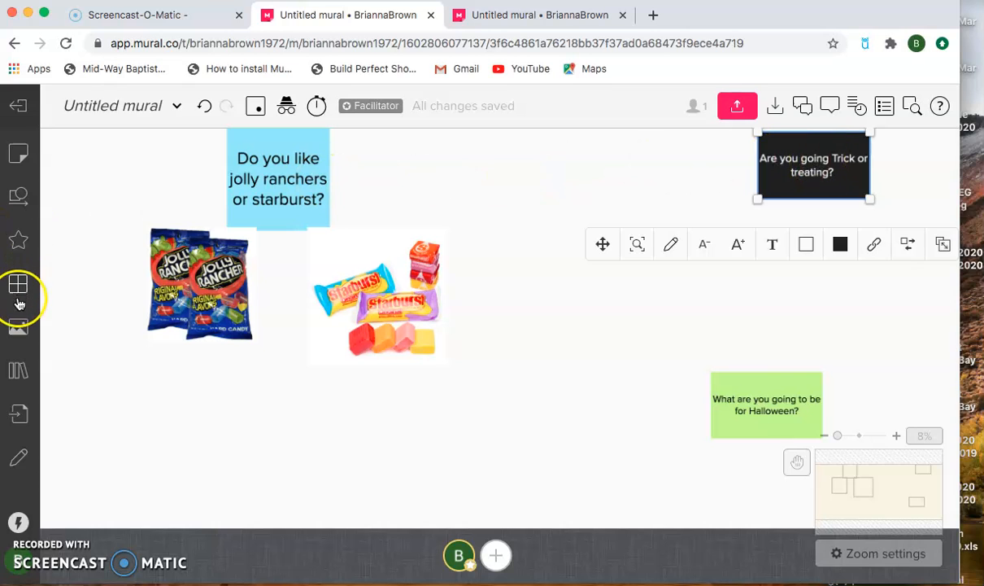
left_click(18, 154)
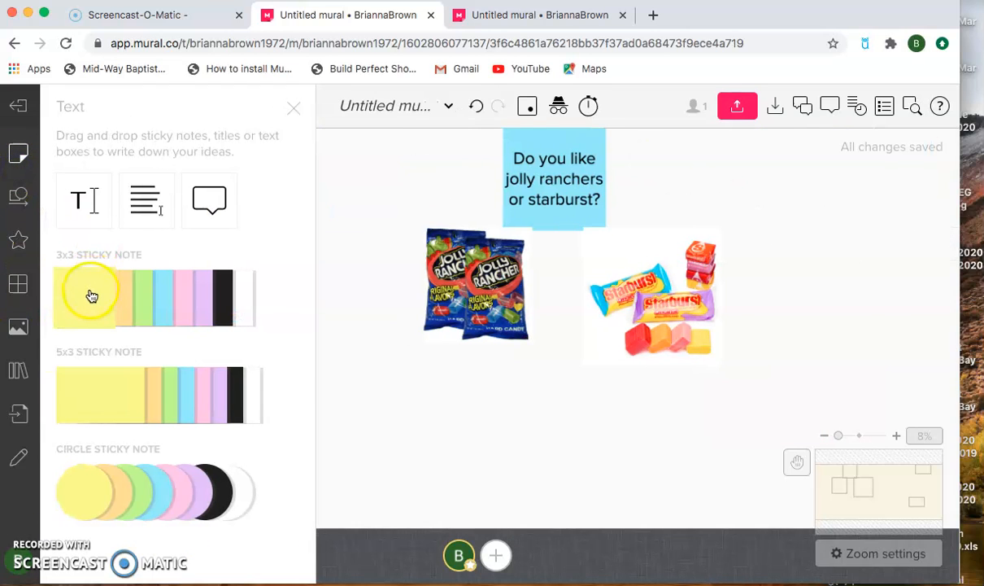
left_click(90, 293)
left_click_drag(642, 358, 734, 450)
type("Yes")
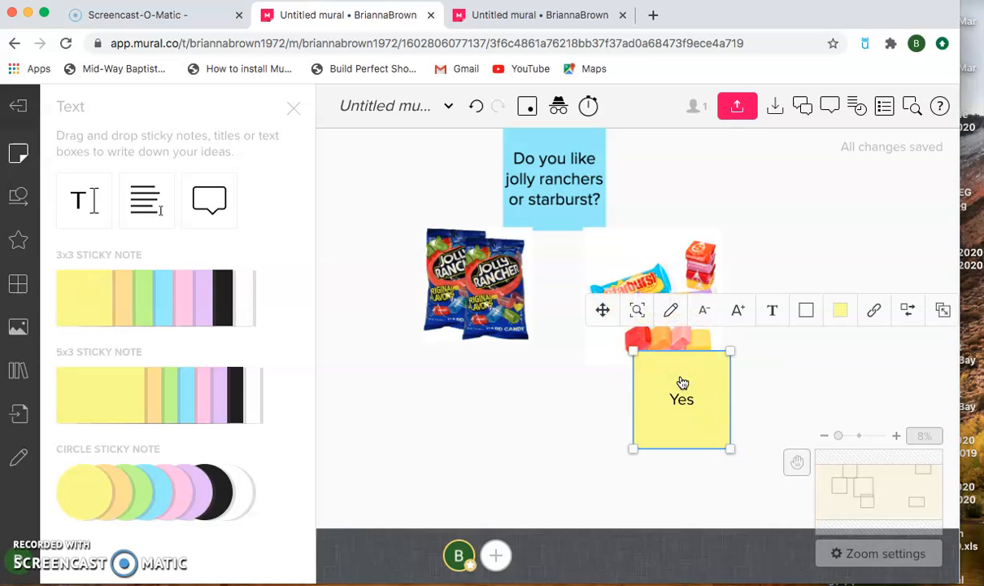
Move the "Yes" sticky note next to the black "Are you going Trick or treating?" note
left_click(799, 382)
scroll(798, 383, "right", 3)
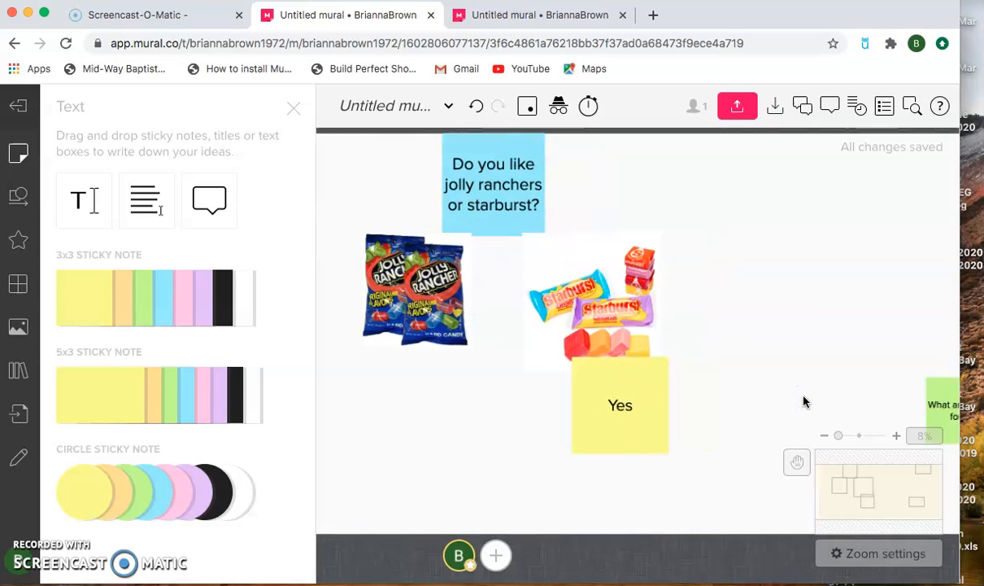
left_click_drag(553, 413, 879, 241)
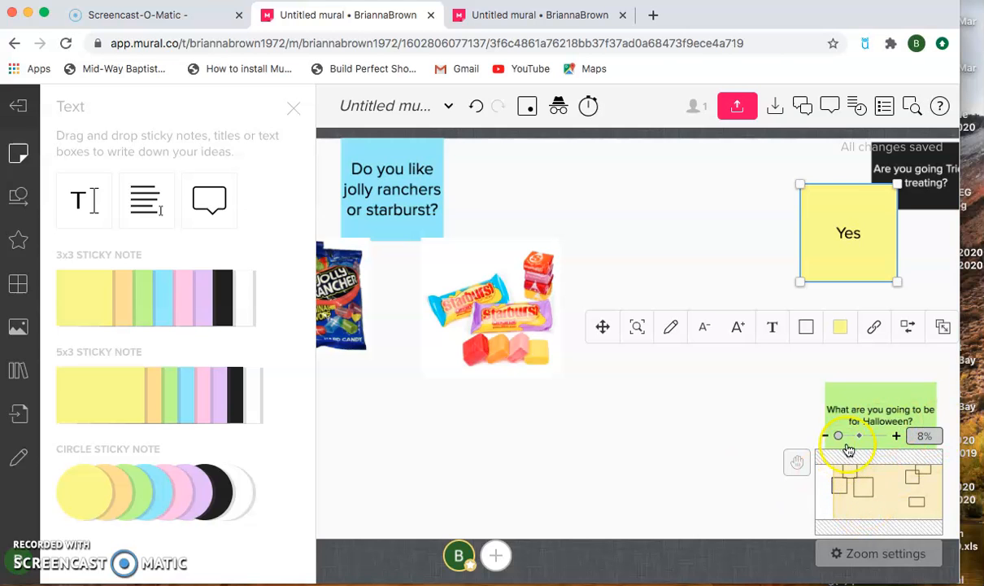
Place a mummy costume photo from a "mummy halloween" search at the green Halloween note's lower-left corner and return to the candy voting mural
left_click(897, 435)
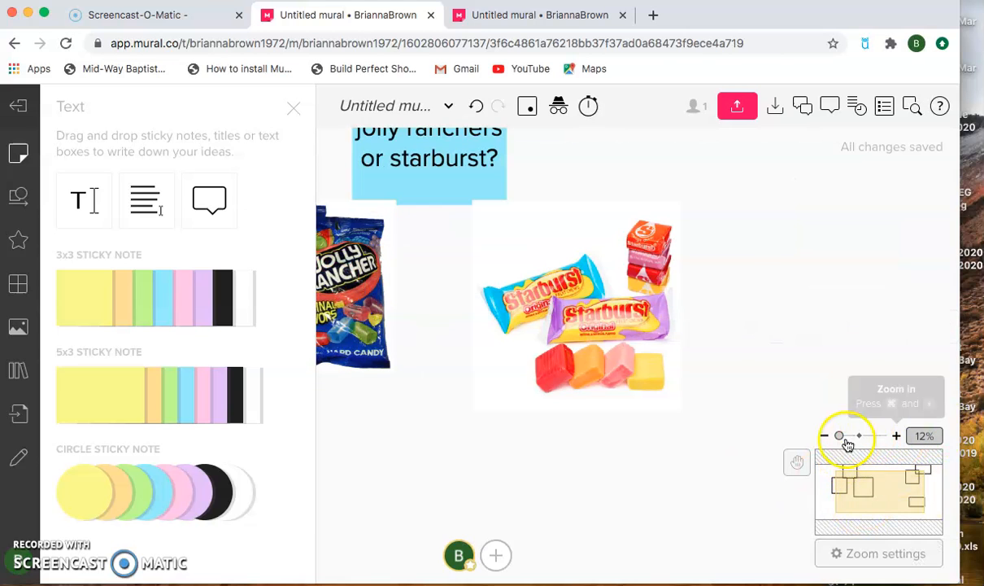
left_click(912, 508)
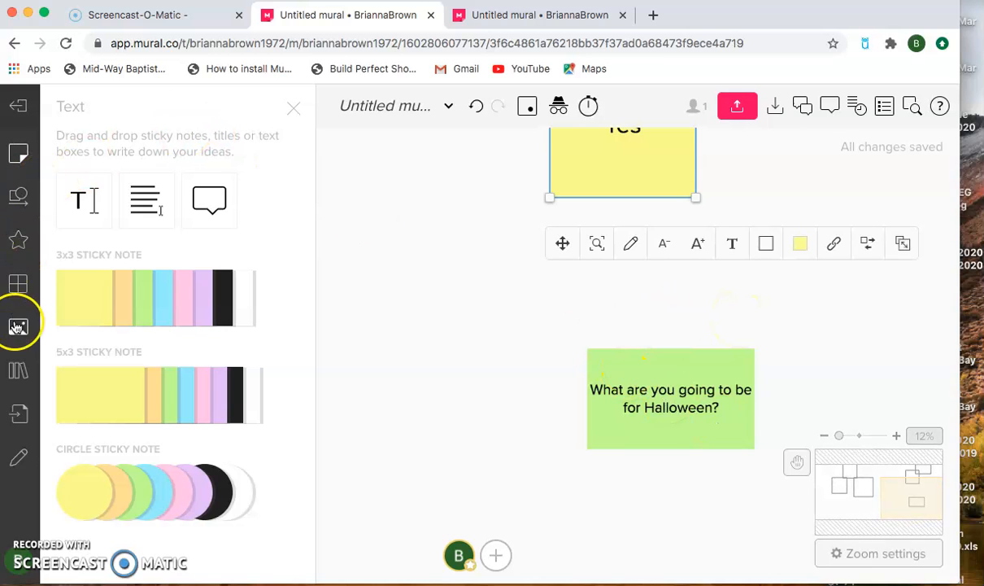
left_click(17, 327)
left_click(181, 203)
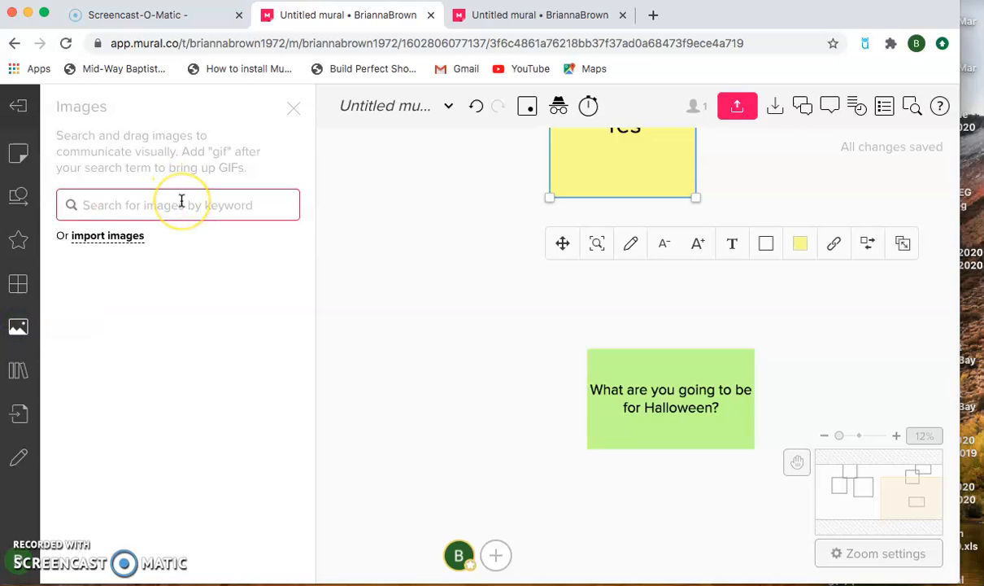
type("m")
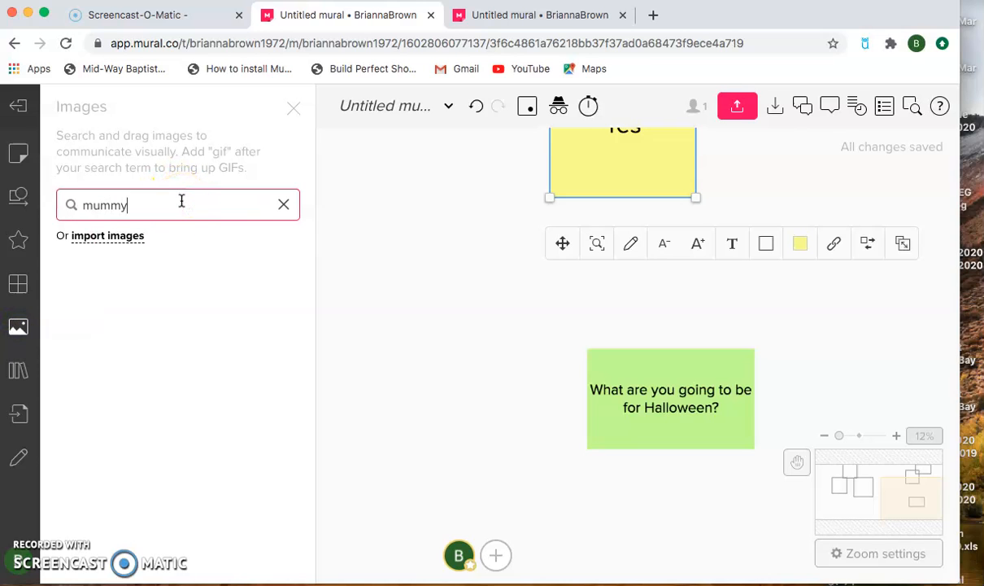
type("ummy")
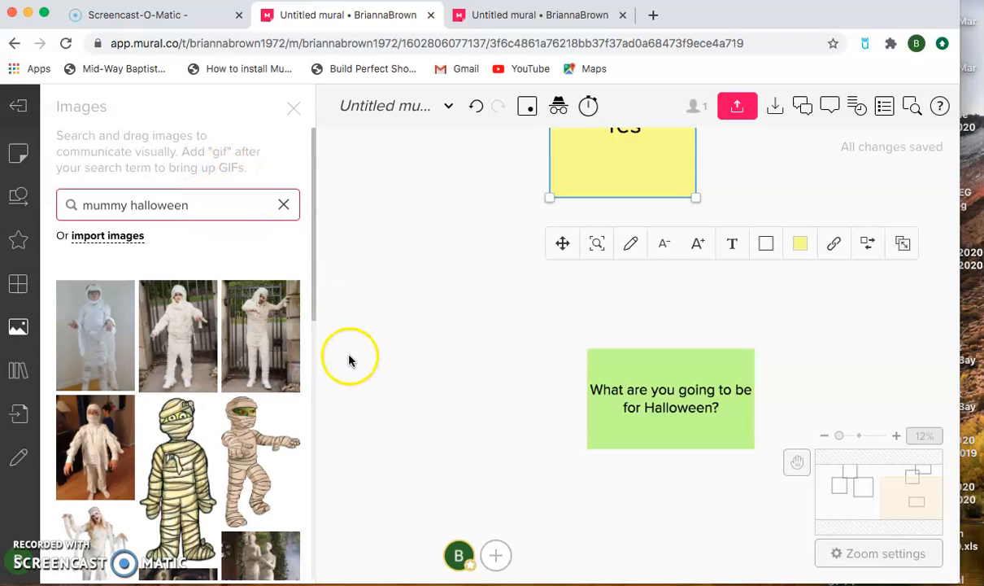
left_click(191, 321)
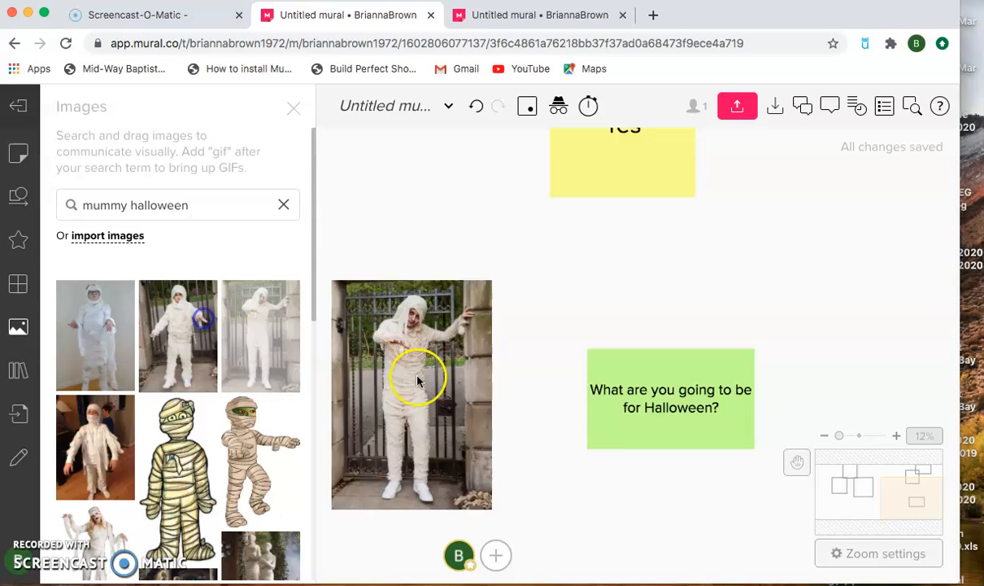
left_click_drag(151, 303, 560, 439)
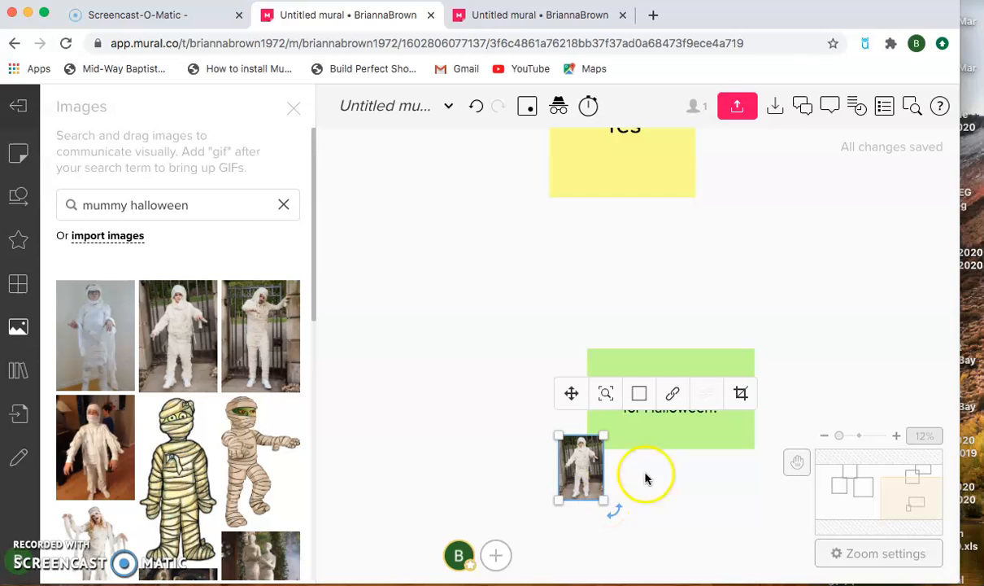
left_click(806, 309)
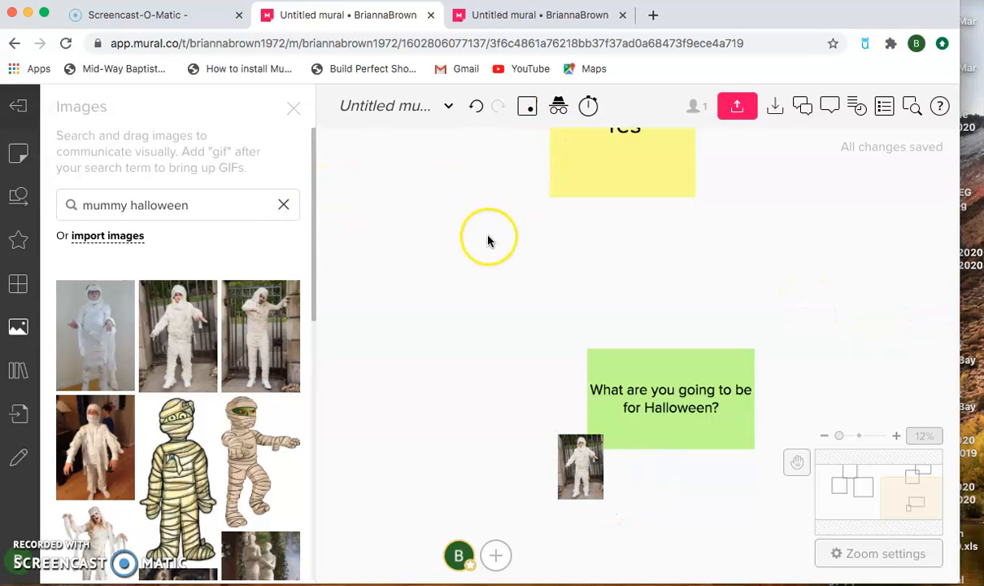
left_click(526, 16)
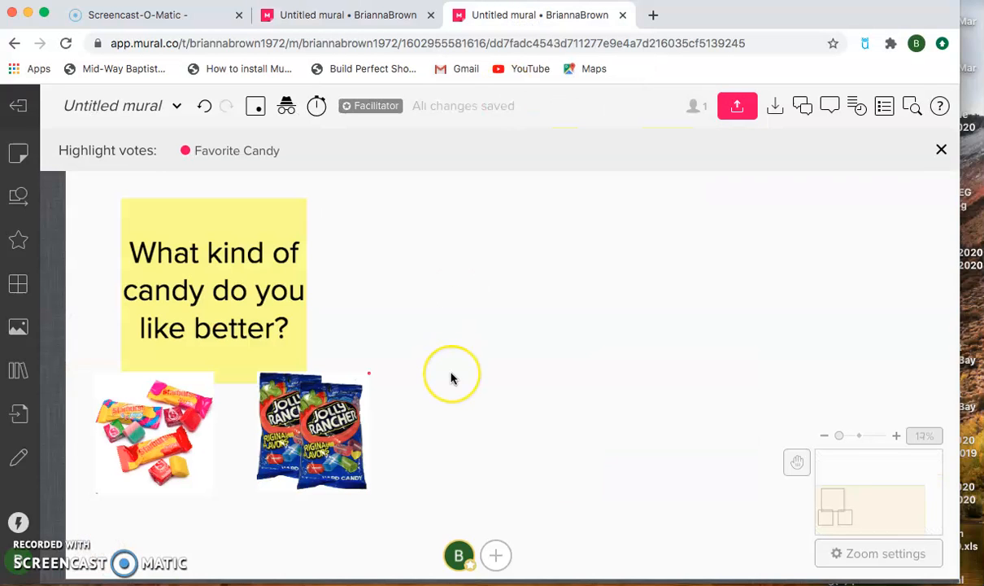